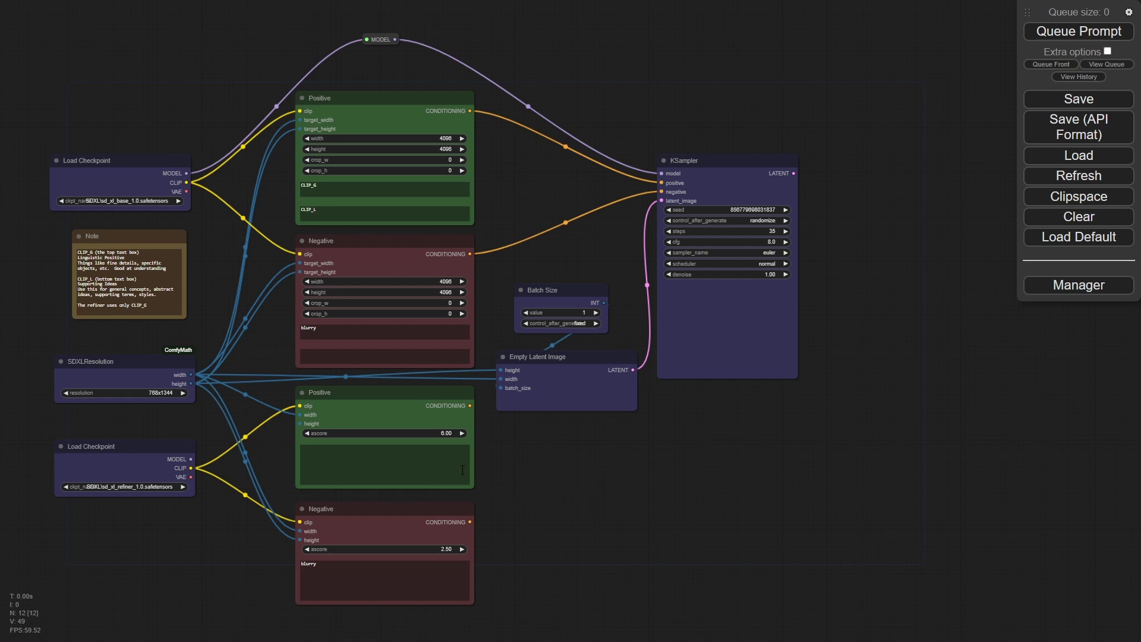
Step: Delete the refiner Load Checkpoint and its lower Positive and Negative prompt nodes
drag(499, 450, 149, 551)
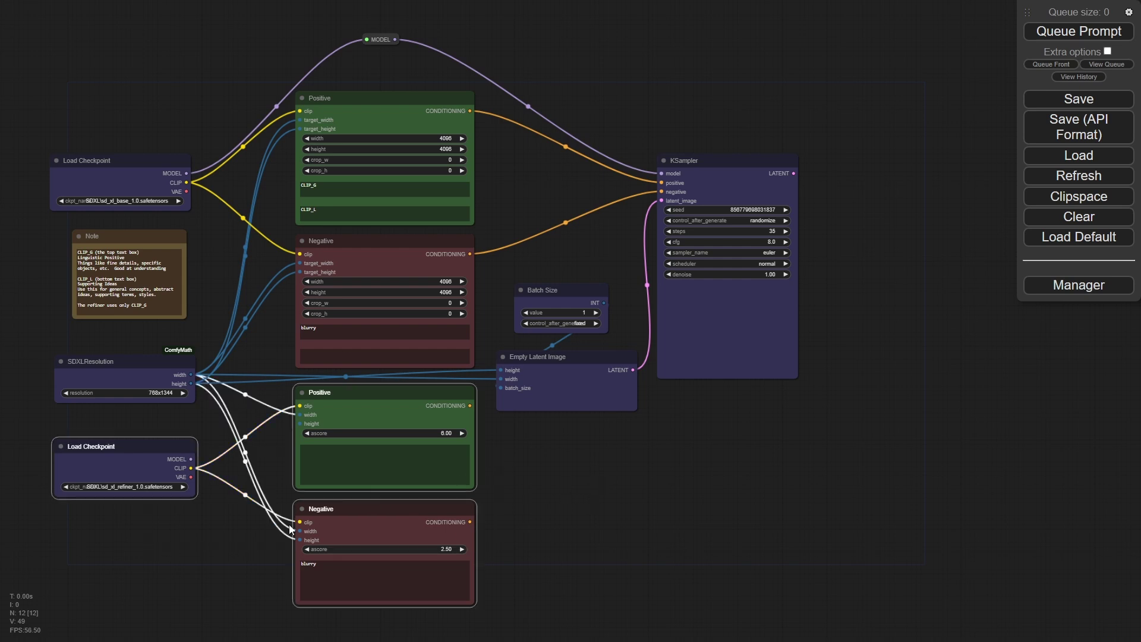
key(Delete)
drag(379, 455, 409, 487)
scroll(416, 499, up, 2)
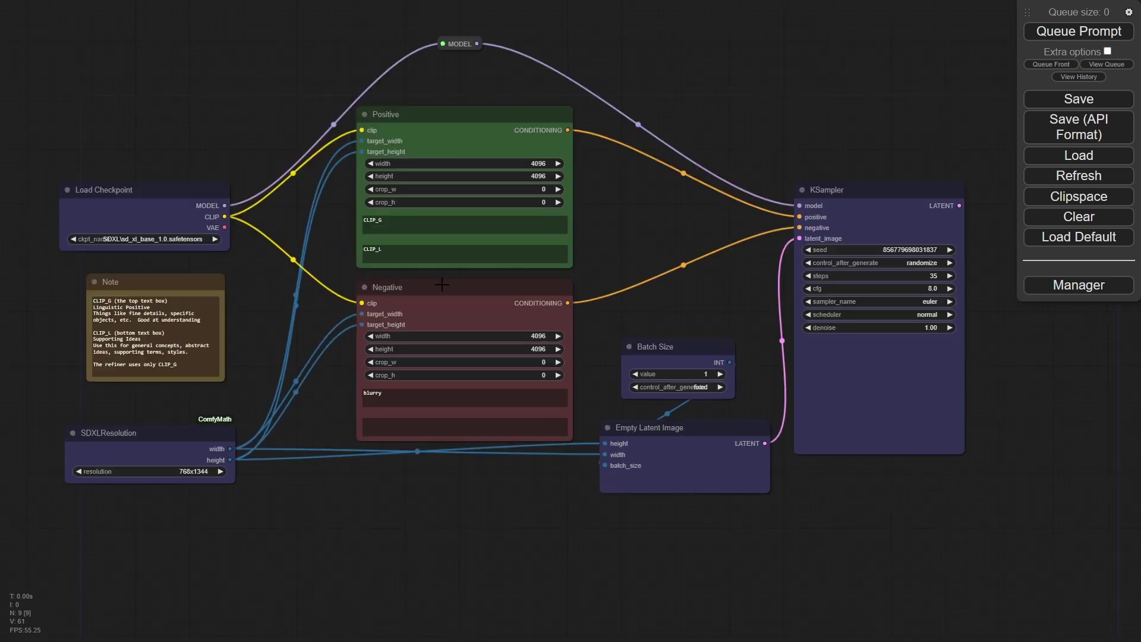
scroll(230, 303, up, 3)
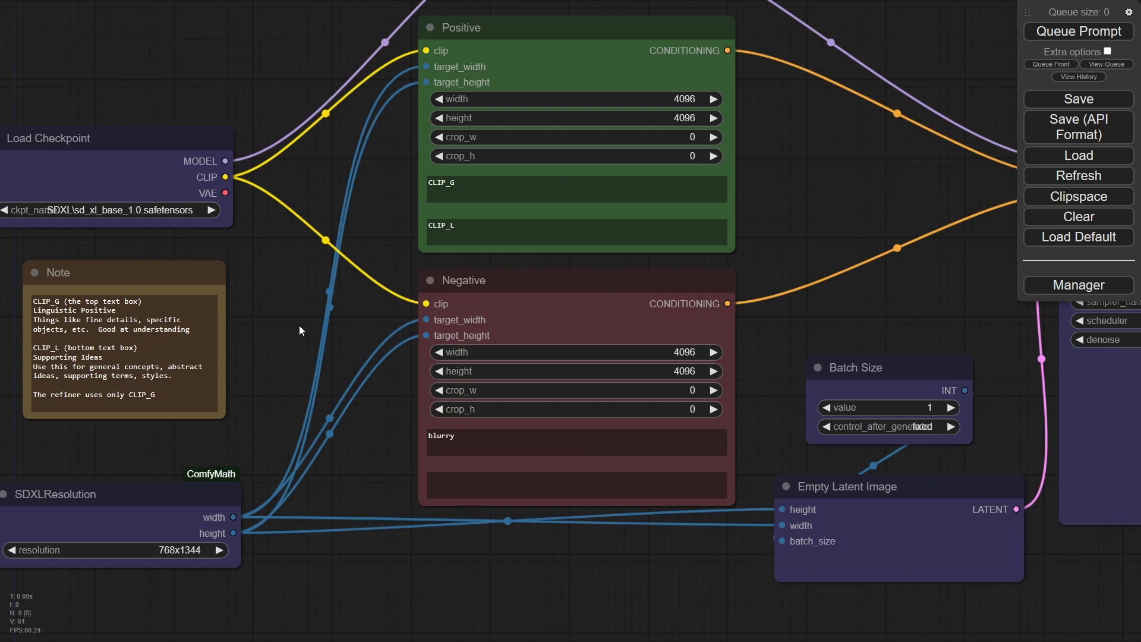
Step: Nudge the base Load Checkpoint and SDXLResolution nodes slightly into place
drag(298, 326, 530, 313)
scroll(530, 312, up, 3)
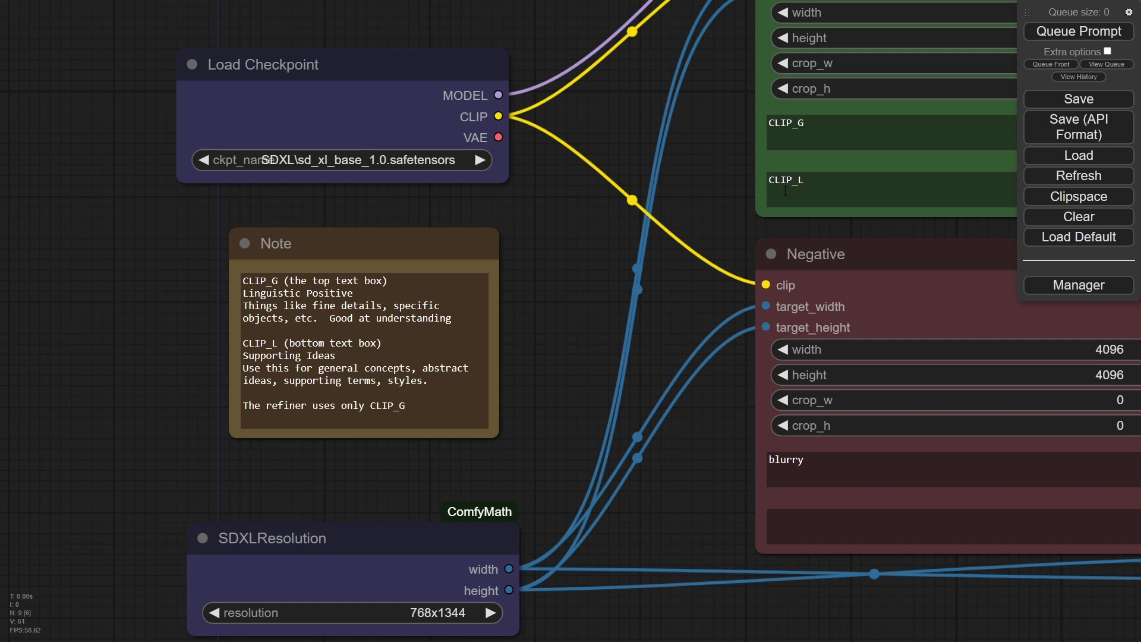
scroll(703, 479, down, 8)
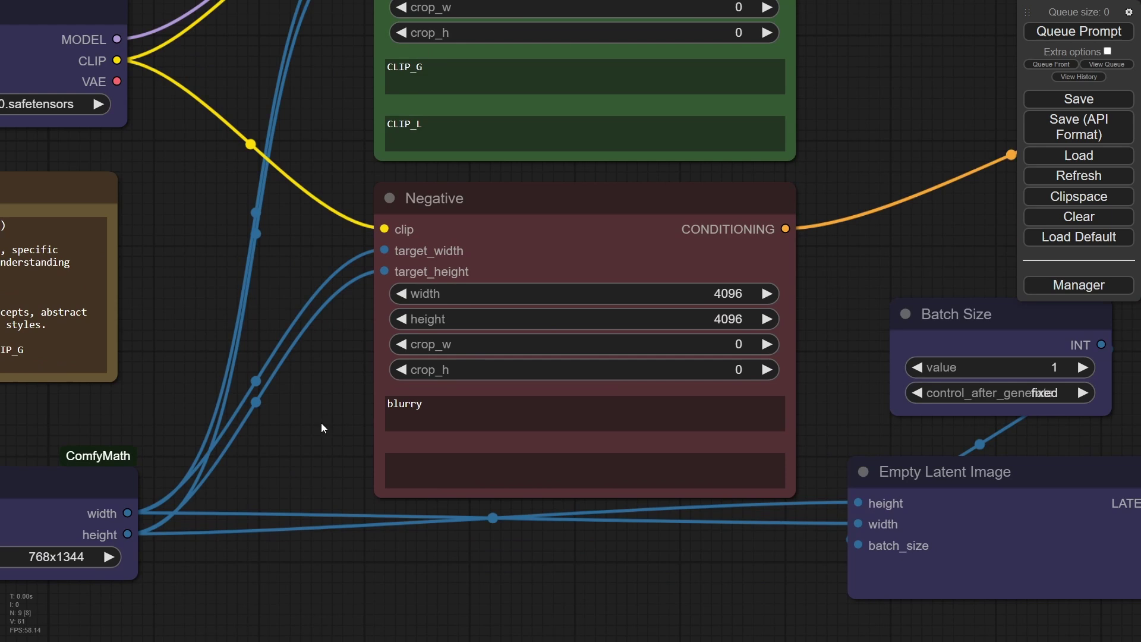
scroll(700, 364, up, 2)
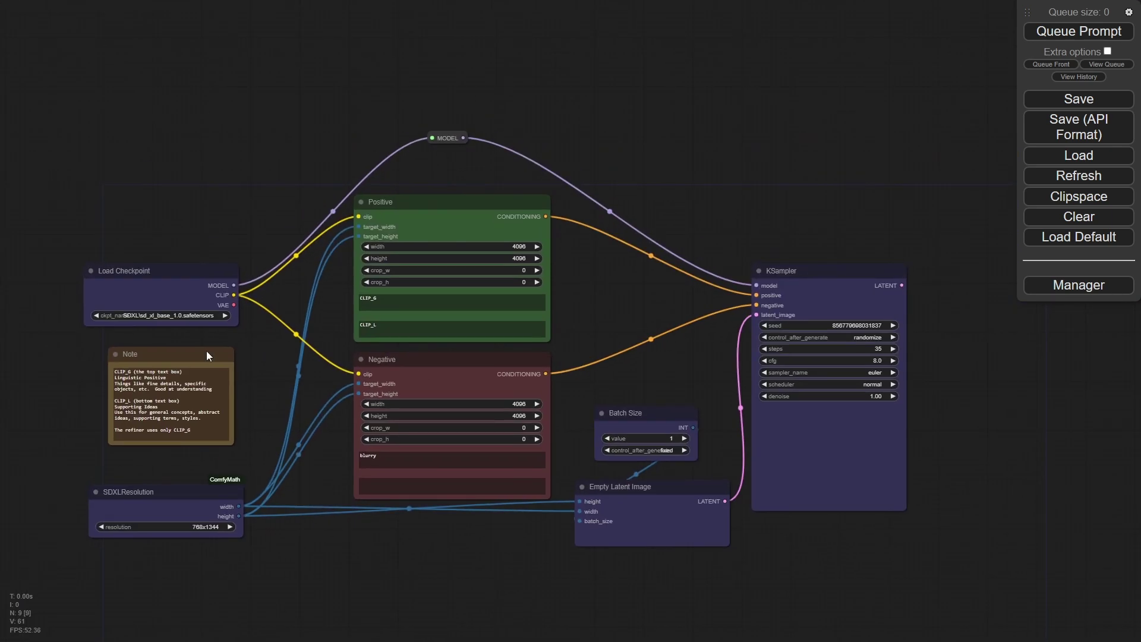
click(193, 276)
drag(193, 276, 193, 274)
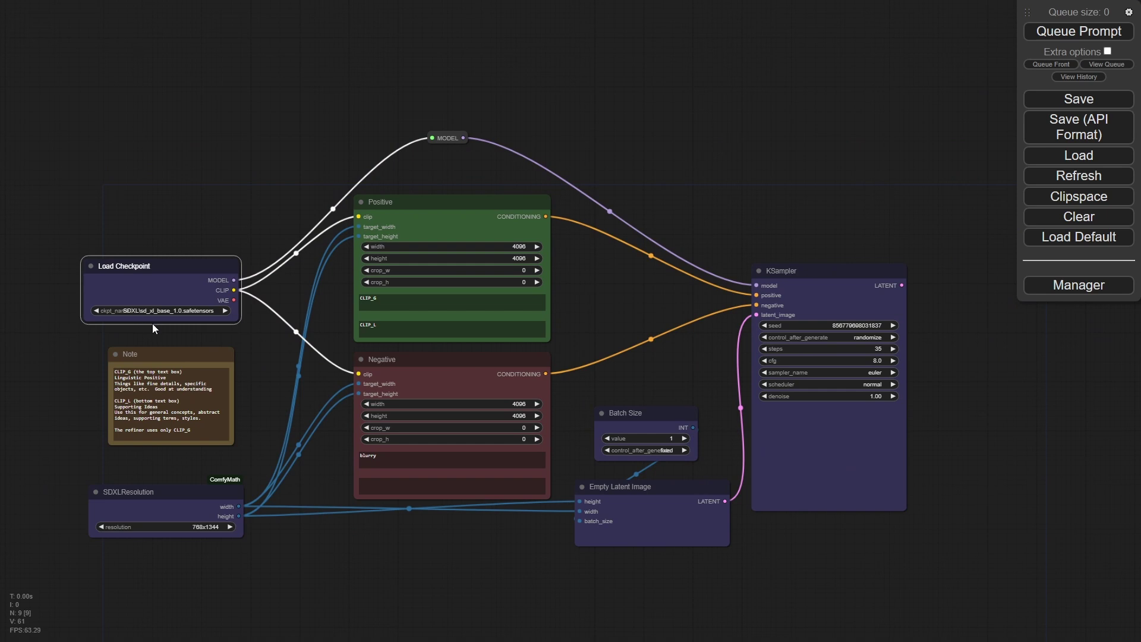
drag(164, 494, 164, 494)
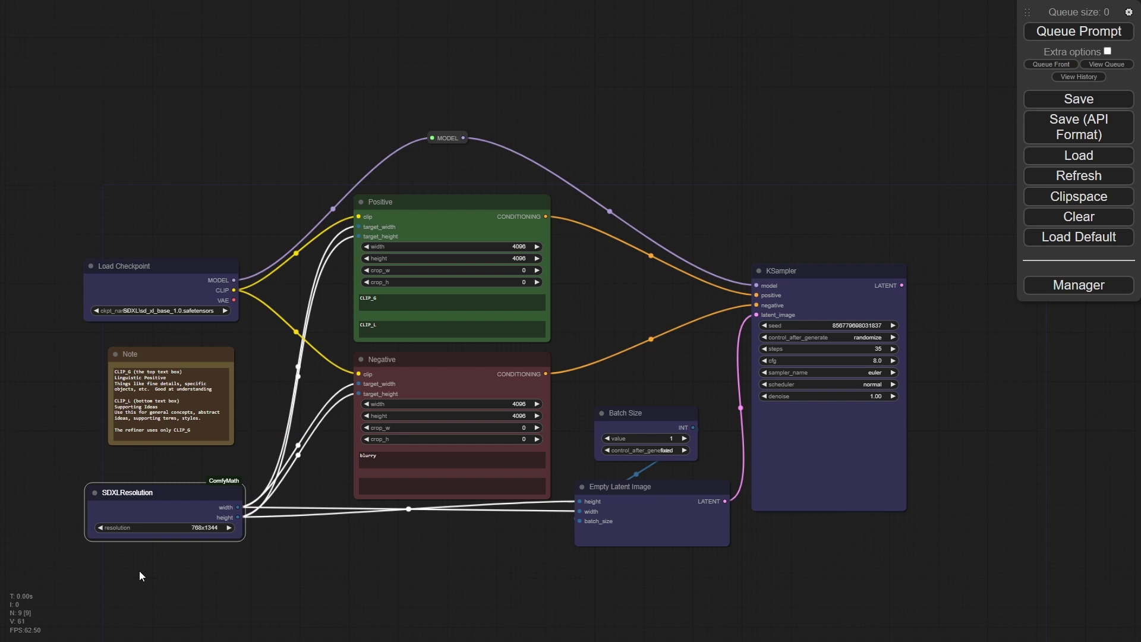
Step: Check the SDXLResolution presets and keep the resolution at 768x1344
scroll(142, 564, up, 3)
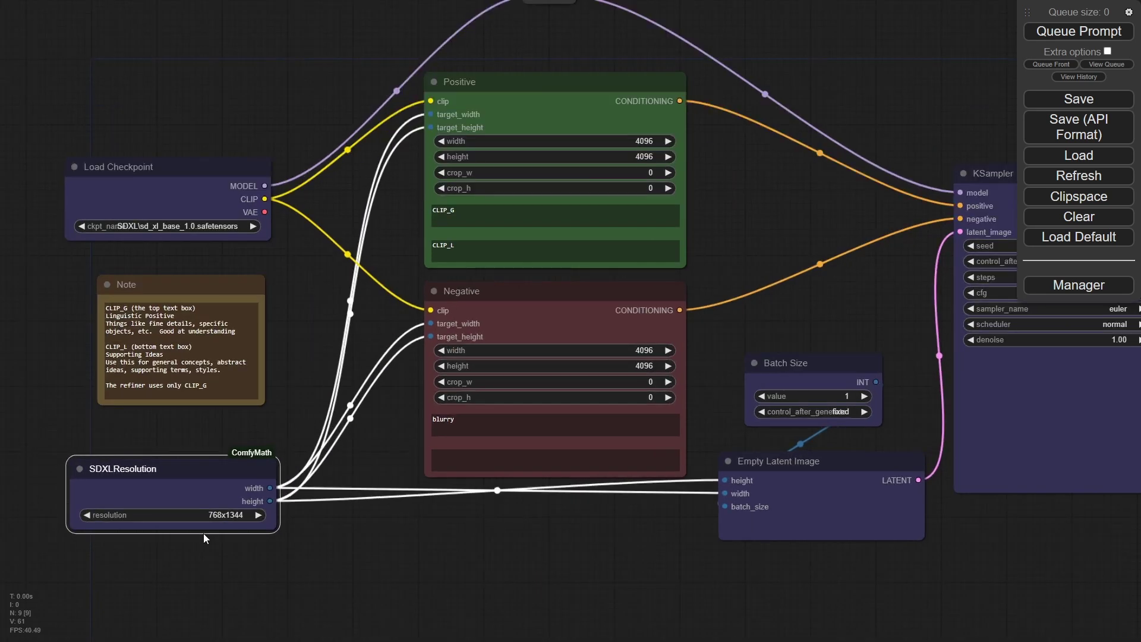
click(225, 515)
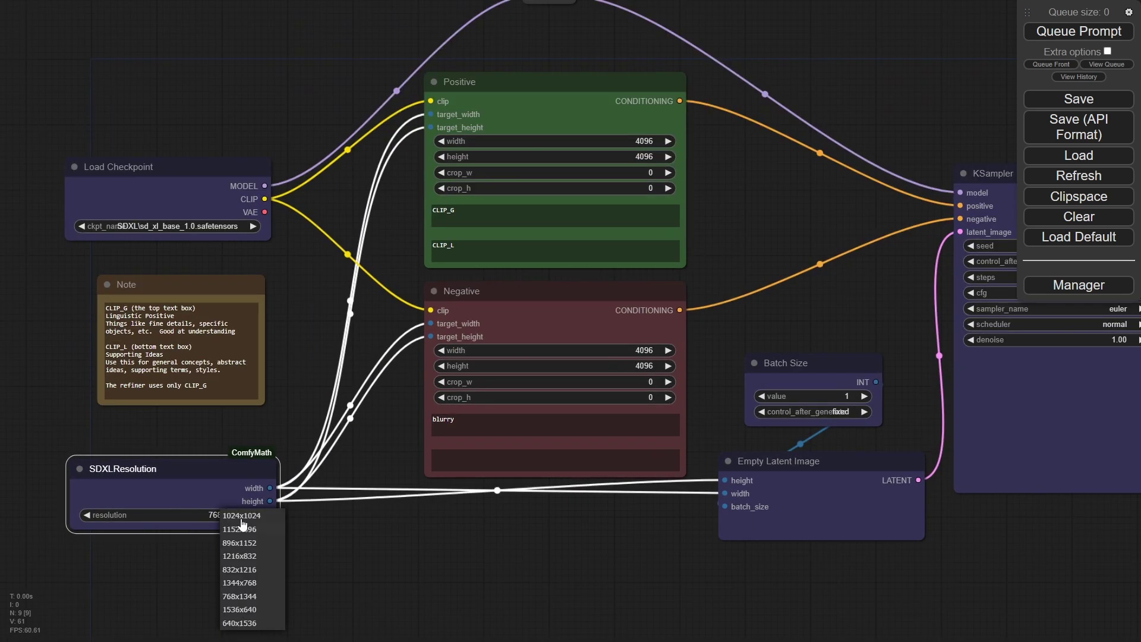
click(401, 547)
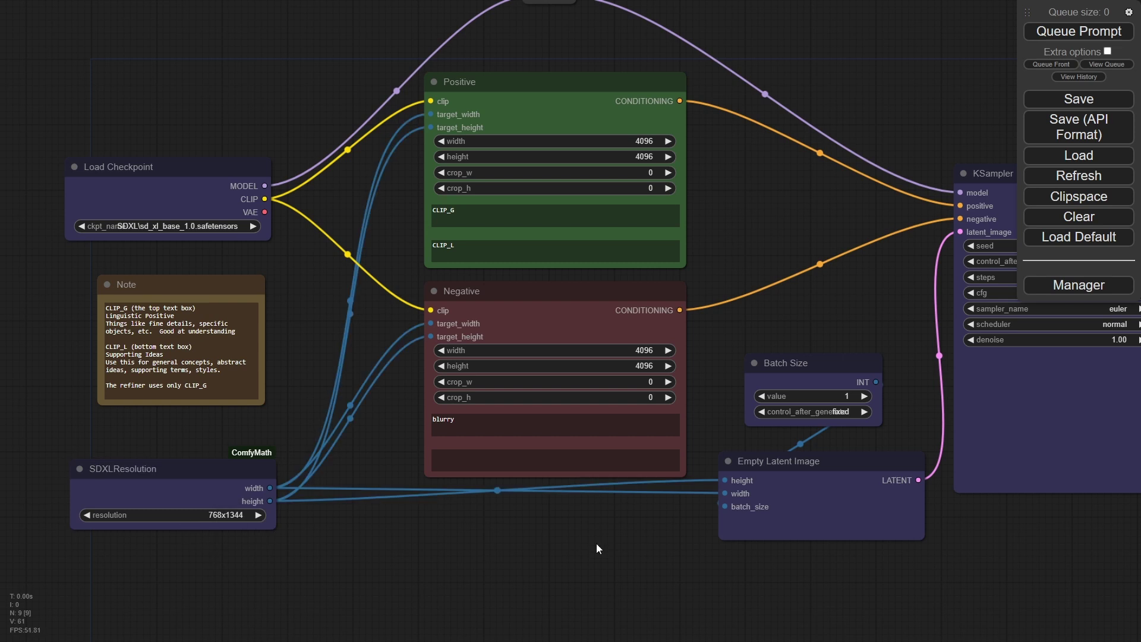
Step: Reposition the Empty Latent Image and Batch Size nodes and widen Batch Size
drag(596, 543, 512, 568)
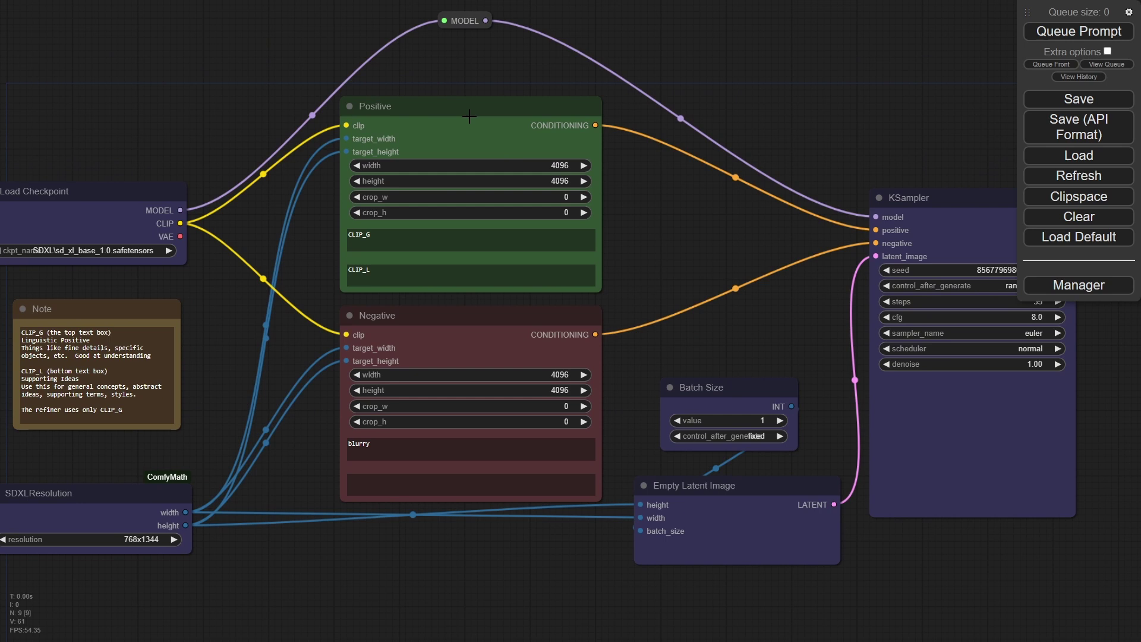
drag(753, 489, 748, 494)
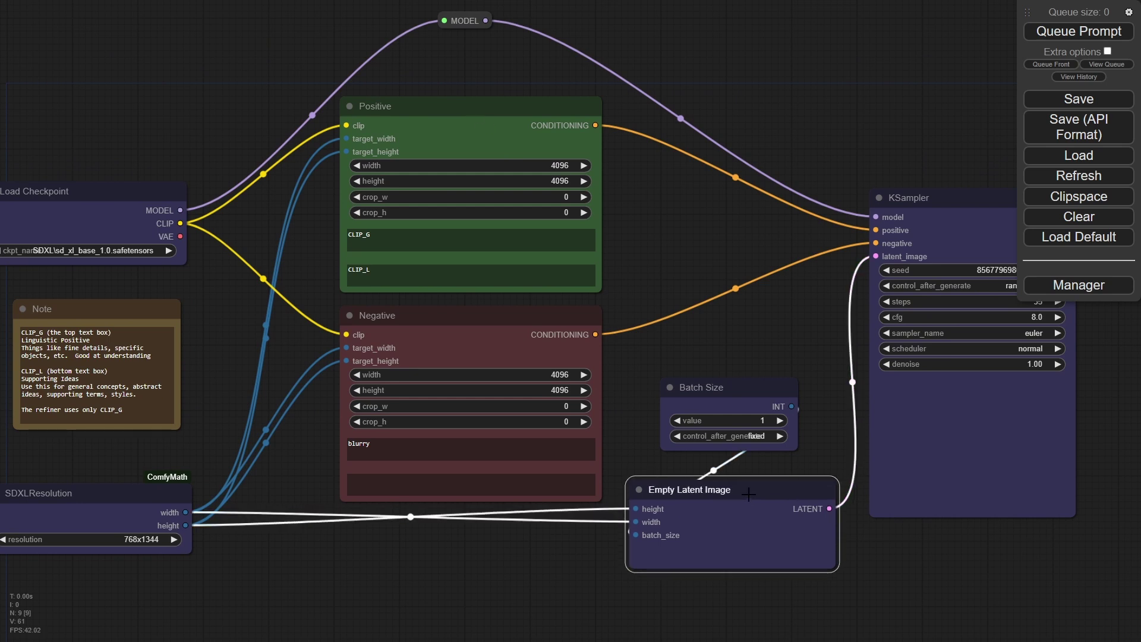
drag(744, 392, 734, 389)
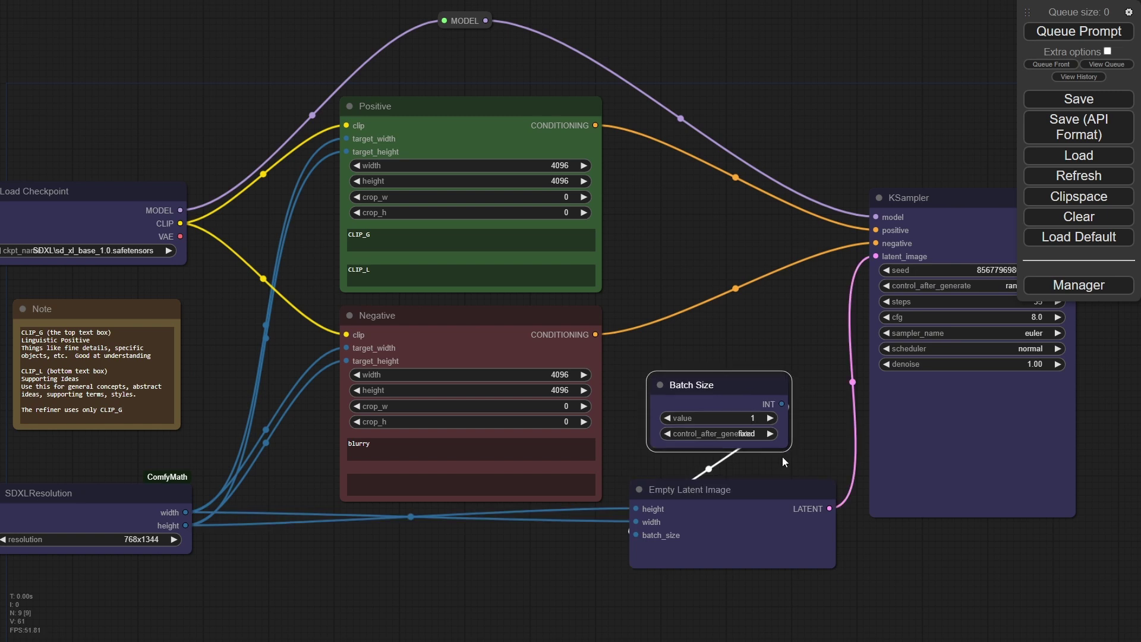
drag(790, 450, 803, 455)
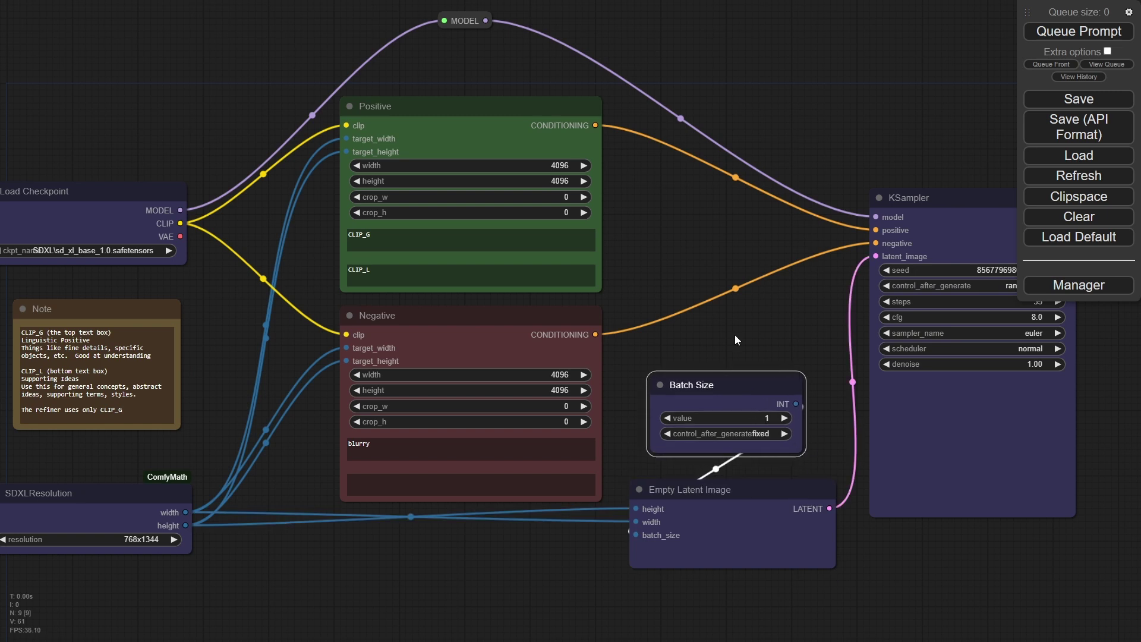
drag(763, 337, 530, 391)
scroll(569, 343, down, 3)
scroll(568, 343, down, 1)
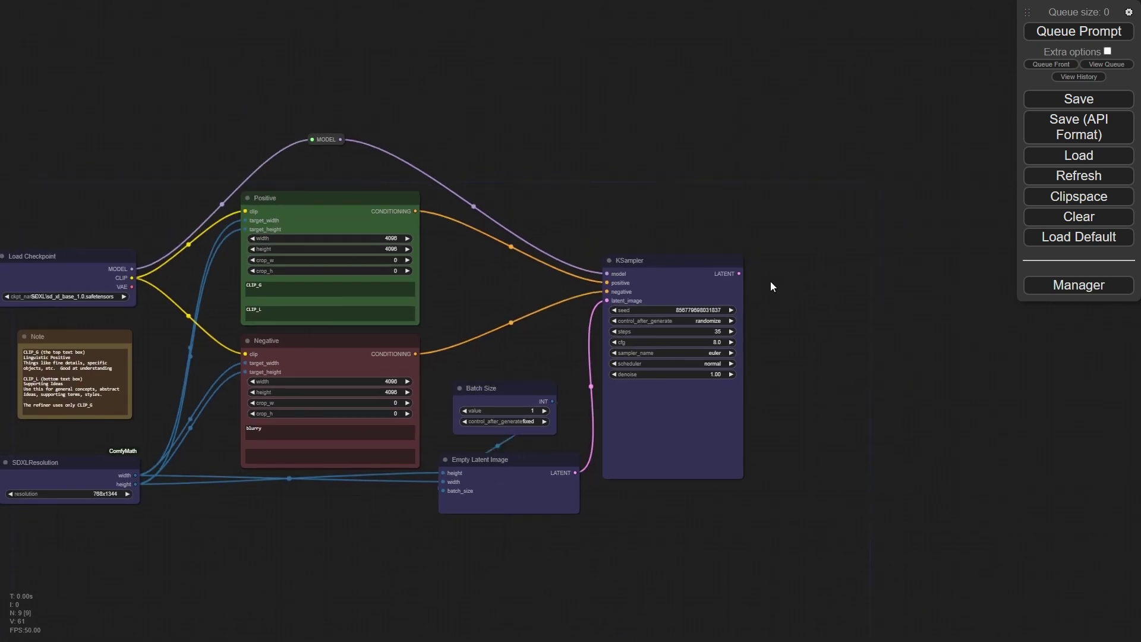
Step: Add a VAE Decode on KSampler's LATENT using the checkpoint VAE, followed by a Preview Image node
drag(782, 320, 845, 315)
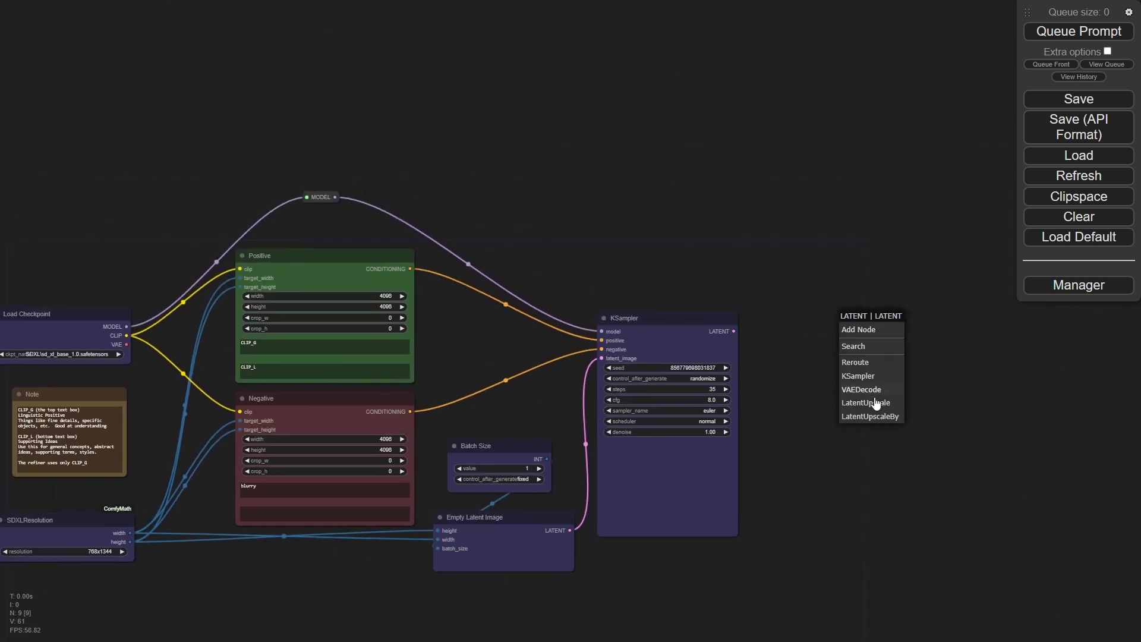
click(878, 393)
click(898, 317)
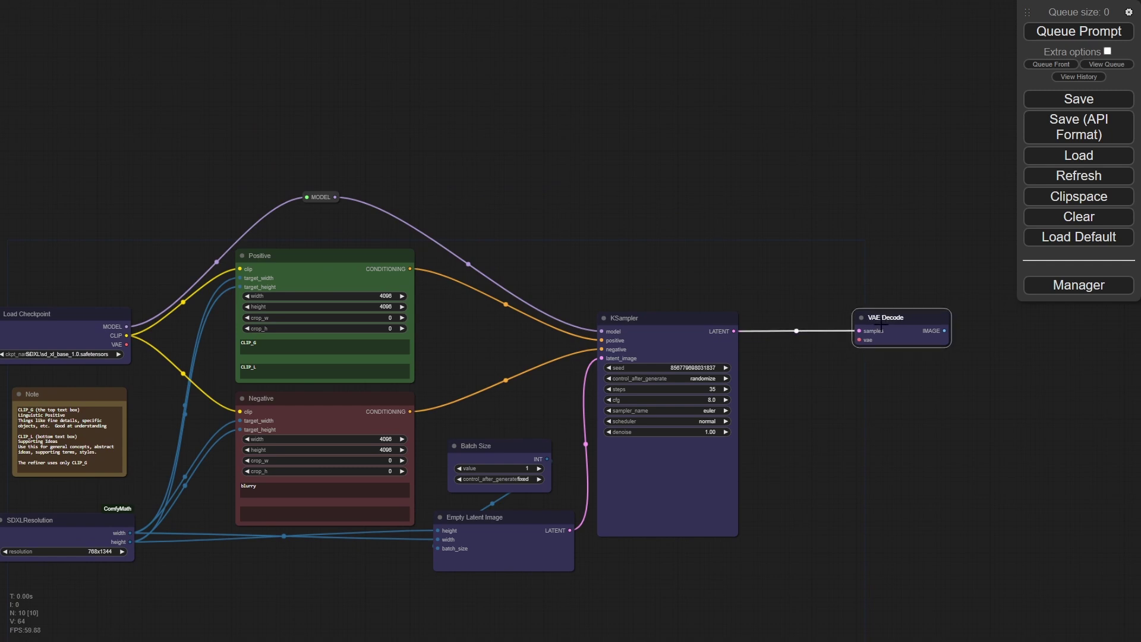
drag(126, 344, 966, 359)
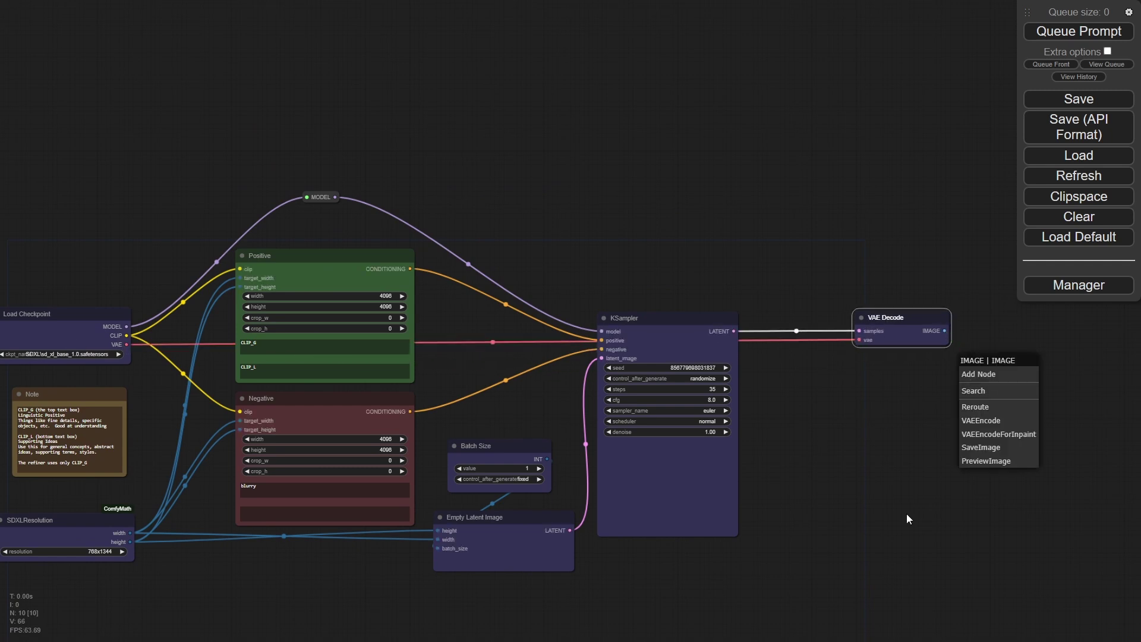
click(996, 462)
click(1003, 365)
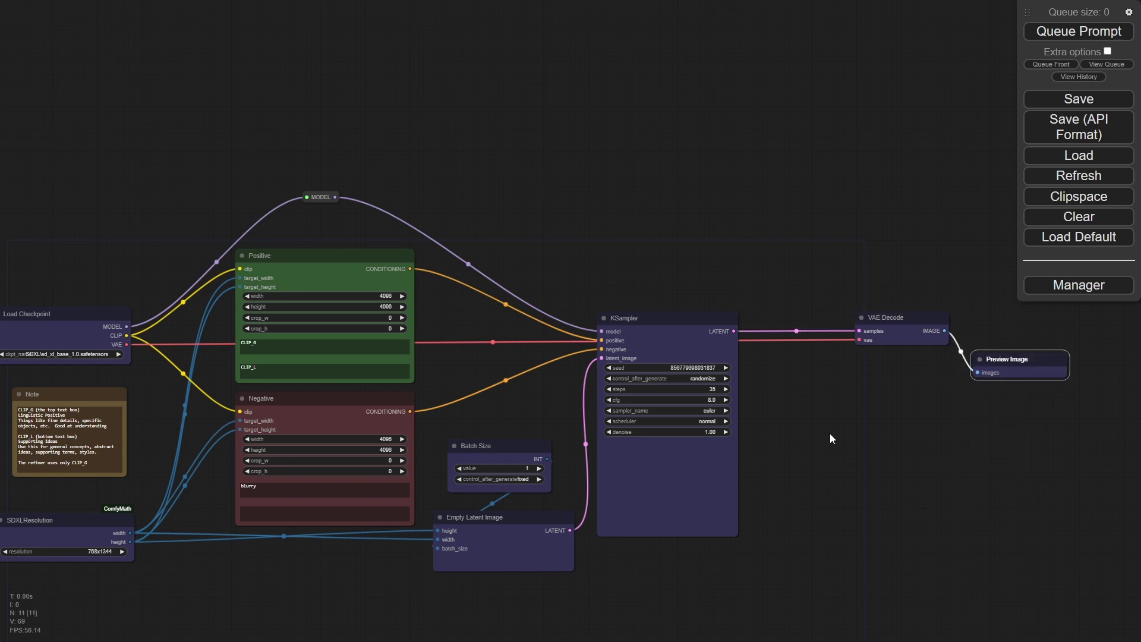
Step: Enter the dusty-town western showdown prompt in CLIP_G and the pistol duel prompt in CLIP_L
scroll(420, 385, up, 6)
drag(593, 343, 746, 314)
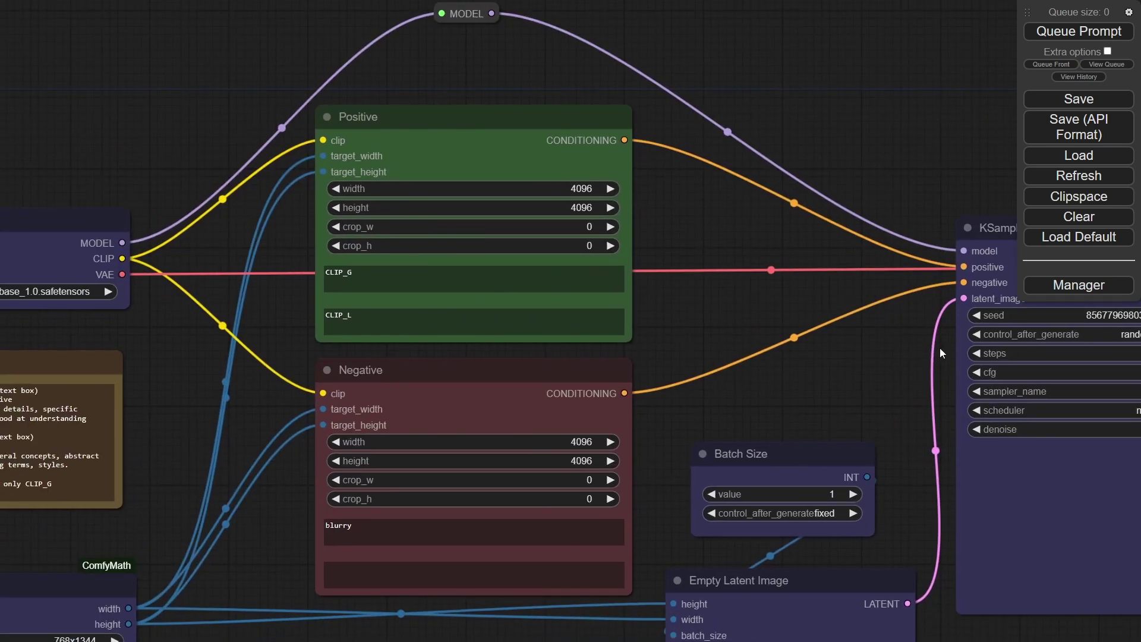
click(474, 278)
text(photo of a western movie clip of a showdown in the middle of a dusty town)
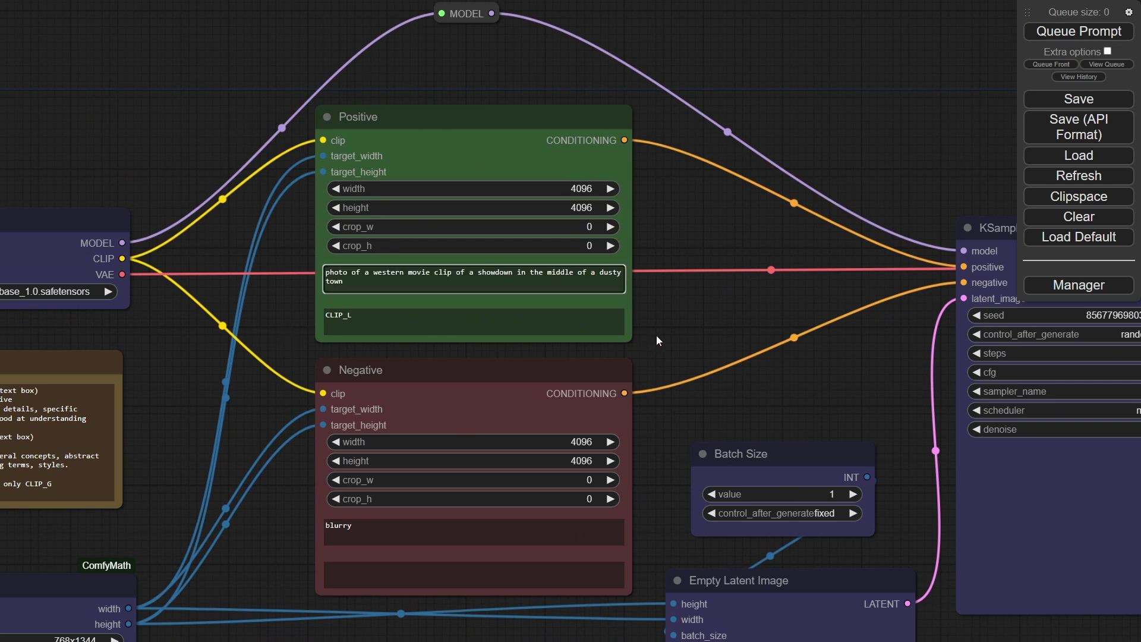
key(Tab)
text(photo of a dirty western town where 2 people are about to have a pistol dual)
click(708, 324)
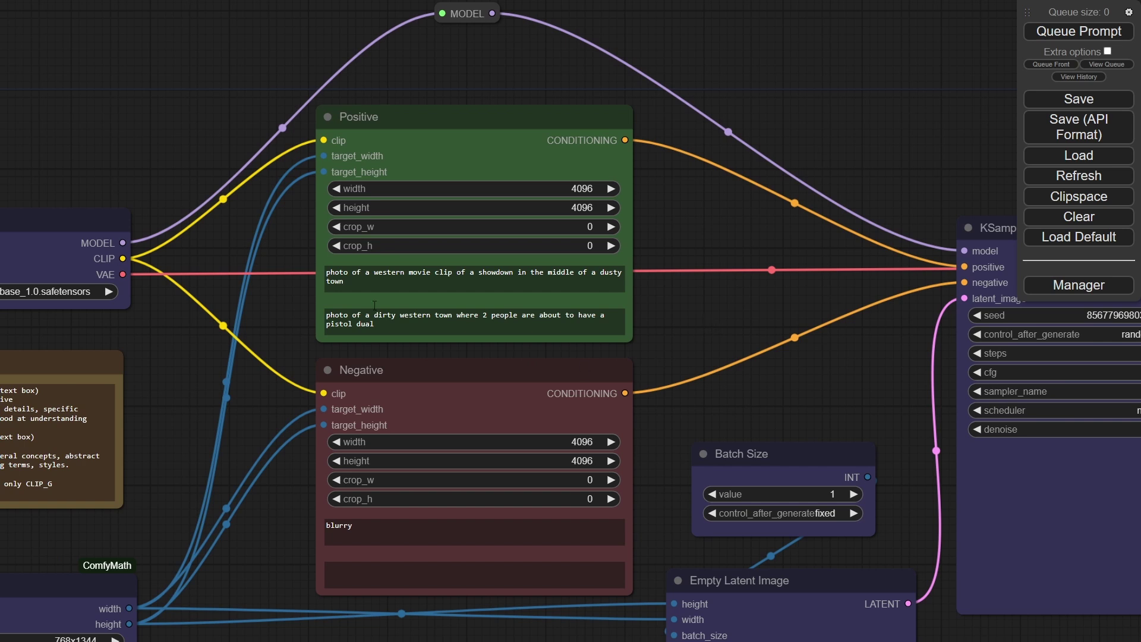
scroll(443, 366, down, 7)
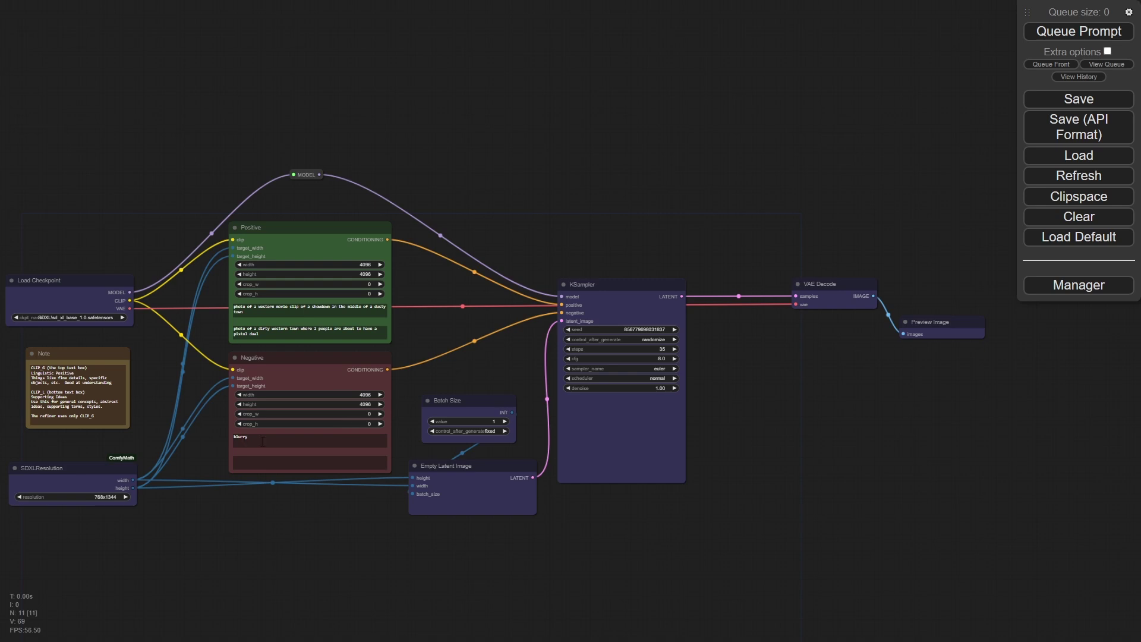
scroll(461, 364, up, 2)
scroll(499, 372, down, 2)
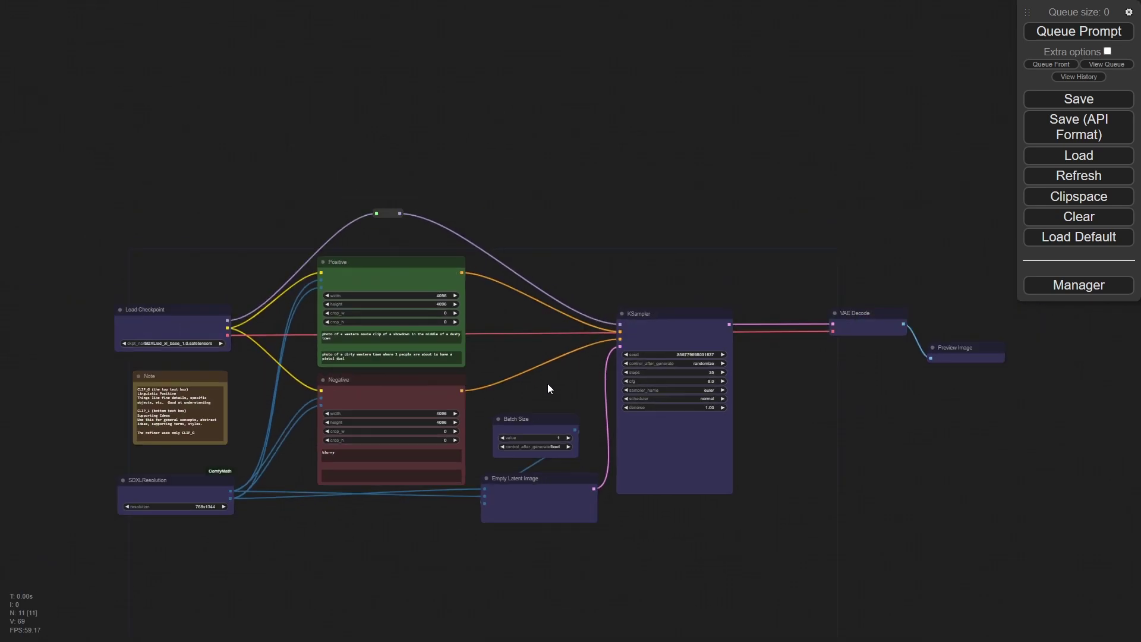
drag(547, 384, 745, 275)
scroll(613, 232, up, 2)
scroll(474, 168, up, 1)
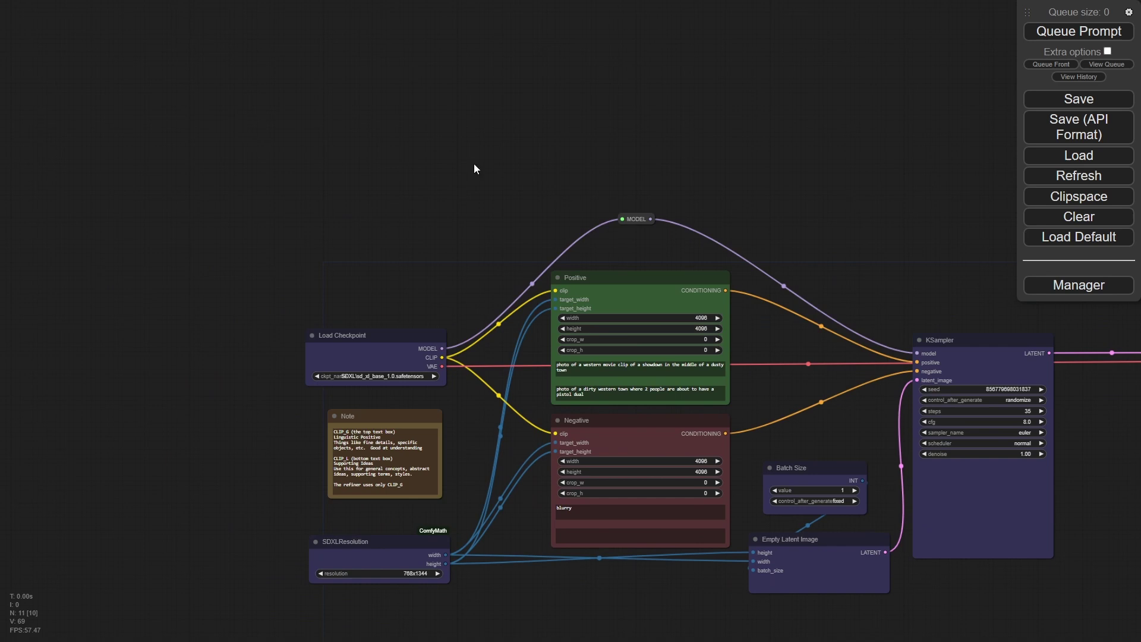
drag(835, 237, 643, 220)
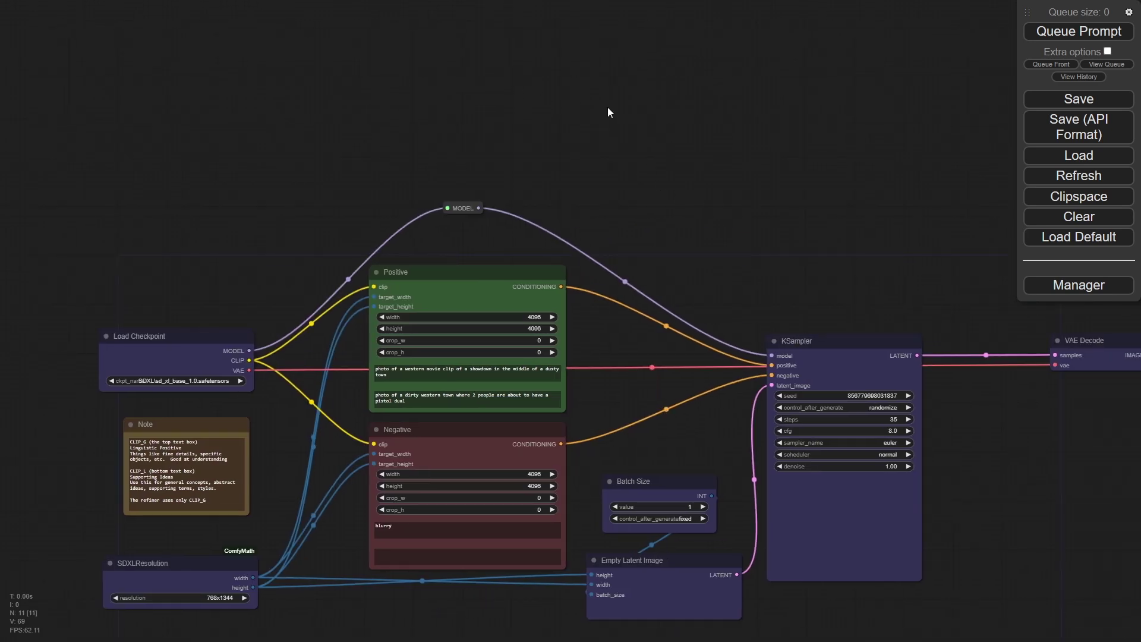
drag(614, 108, 605, 204)
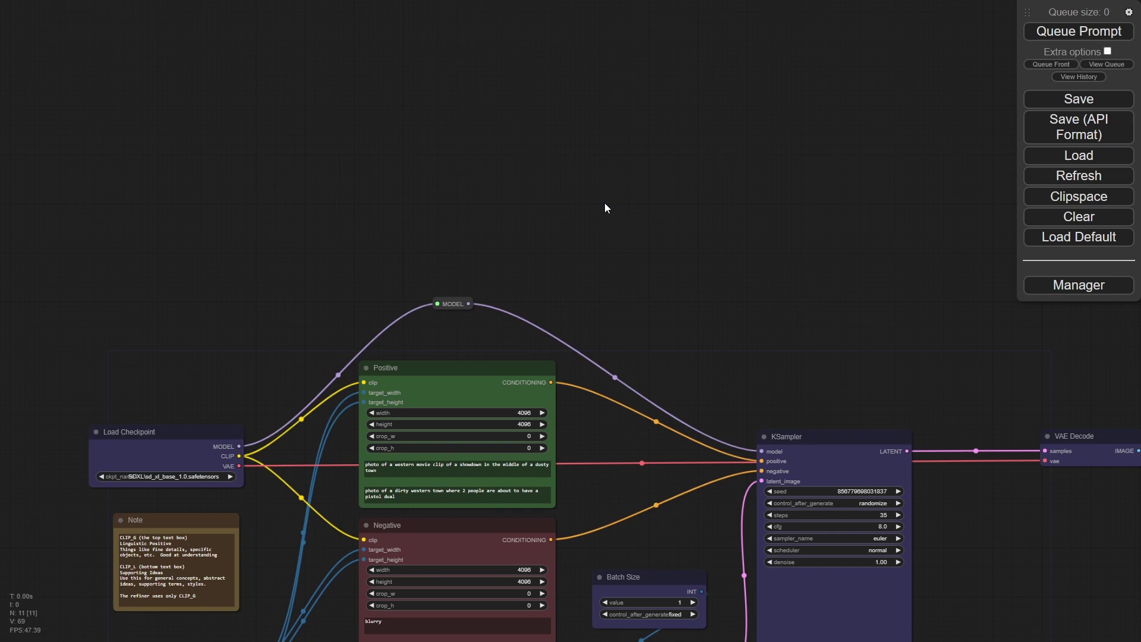
Step: Add a FreeU node via a 'free' search and place it near the MODEL reroute
double_click(492, 160)
text(fre)
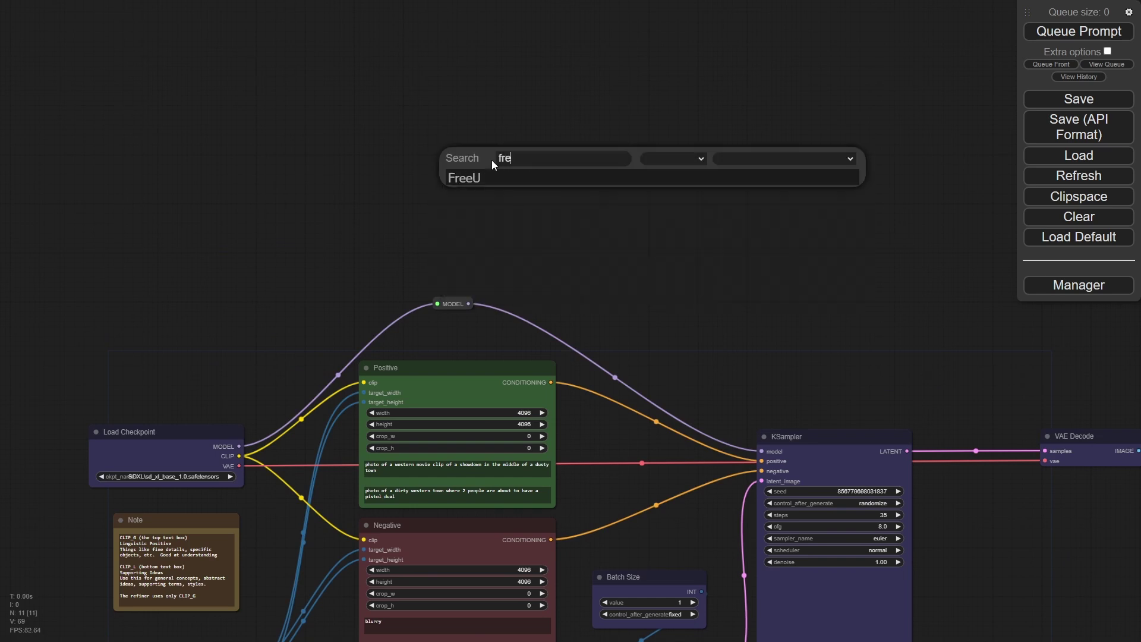
text(e)
click(470, 181)
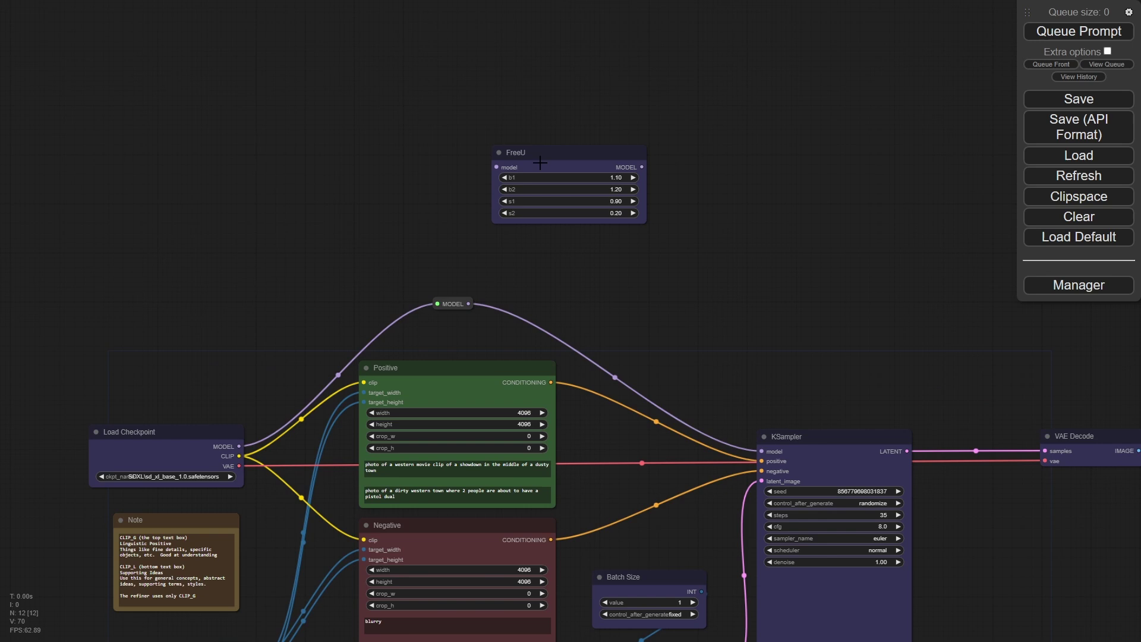
drag(553, 156, 273, 234)
drag(646, 400, 757, 355)
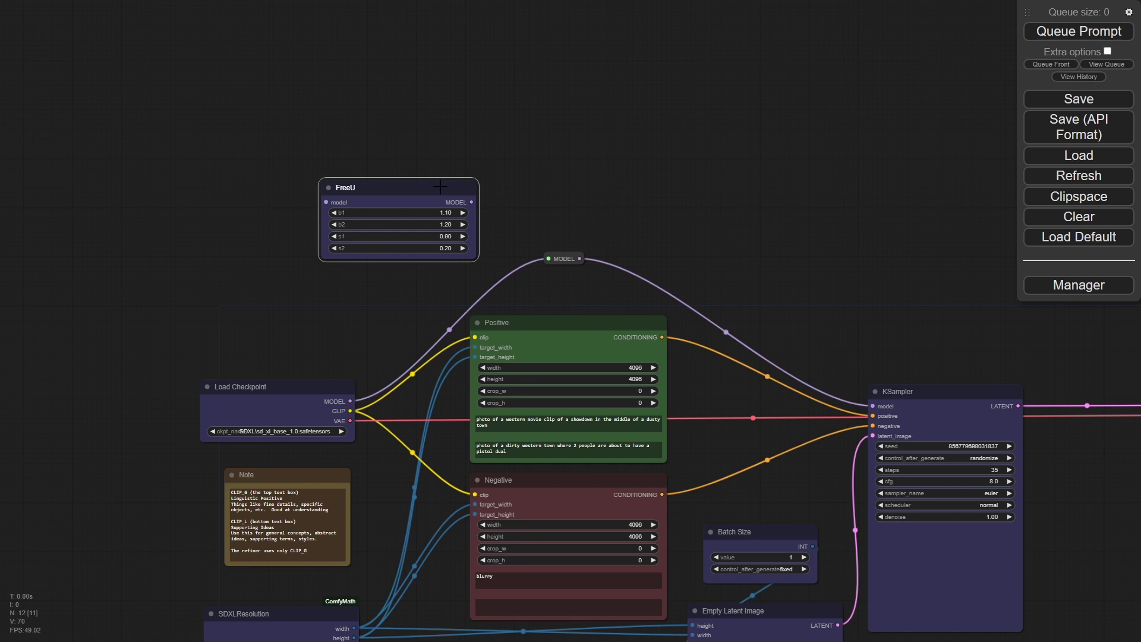
drag(439, 186, 686, 124)
drag(842, 194, 637, 297)
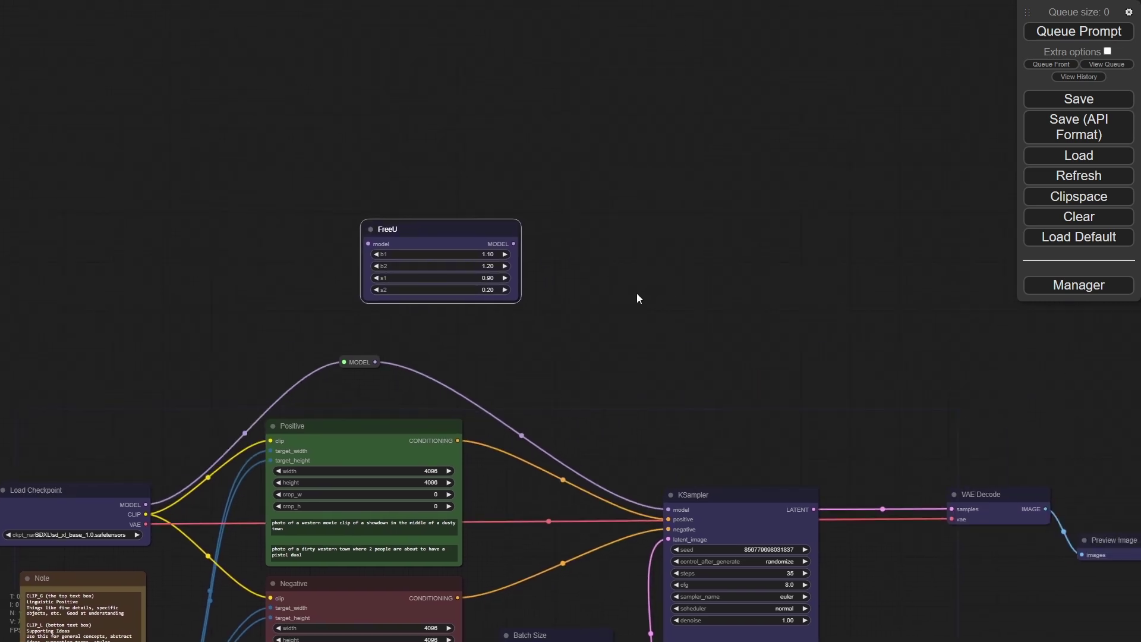
drag(415, 229, 462, 246)
Step: Feed the MODEL reroute into FreeU and its output into a KSampler copy placed above
drag(375, 361, 413, 259)
drag(485, 239, 479, 237)
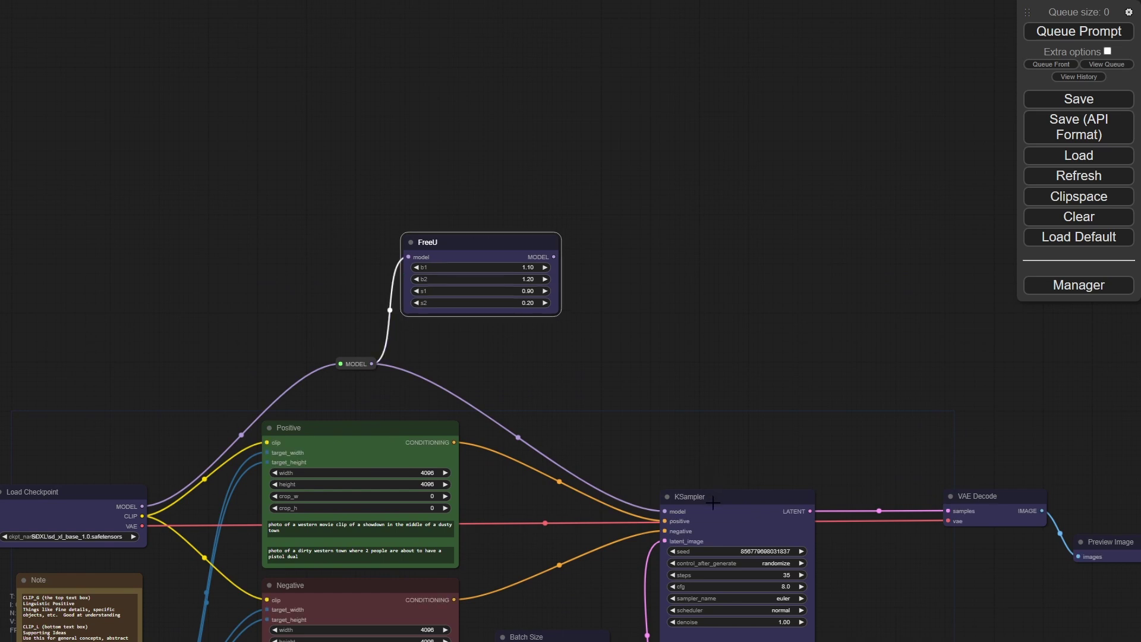
mouse_move(712, 503)
mouse_down()
mouse_move(751, 206)
mouse_move(687, 154)
mouse_up()
mouse_move(554, 256)
mouse_down()
mouse_move(633, 196)
mouse_move(643, 164)
mouse_move(697, 165)
mouse_move(707, 180)
mouse_up()
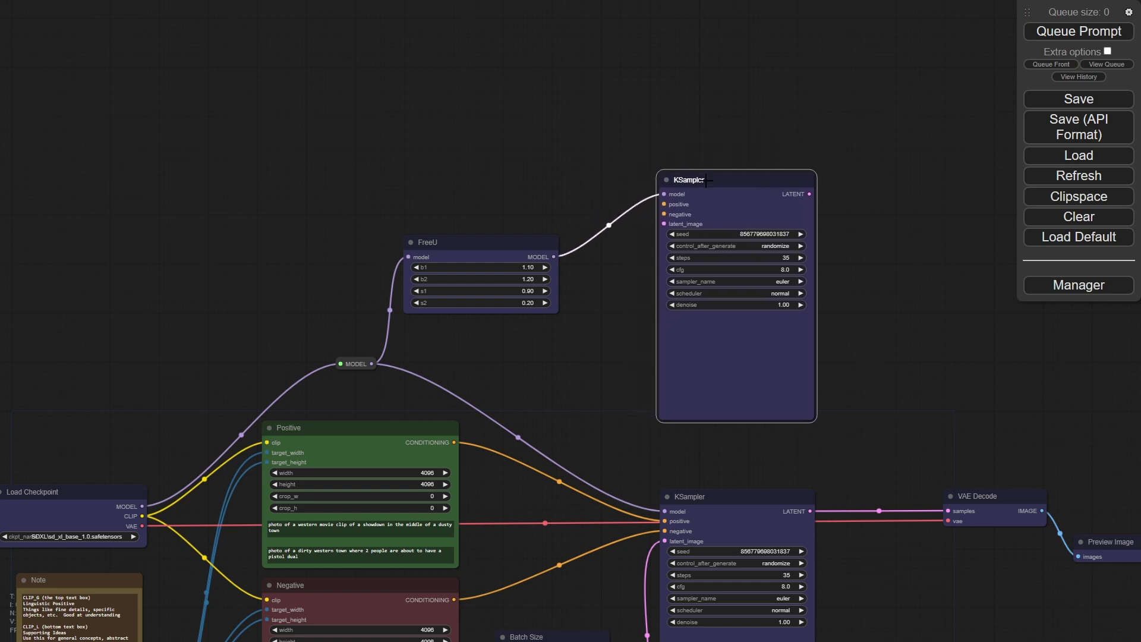
Step: Convert seed to an input on both the top and lower KSamplers
drag(889, 374, 842, 314)
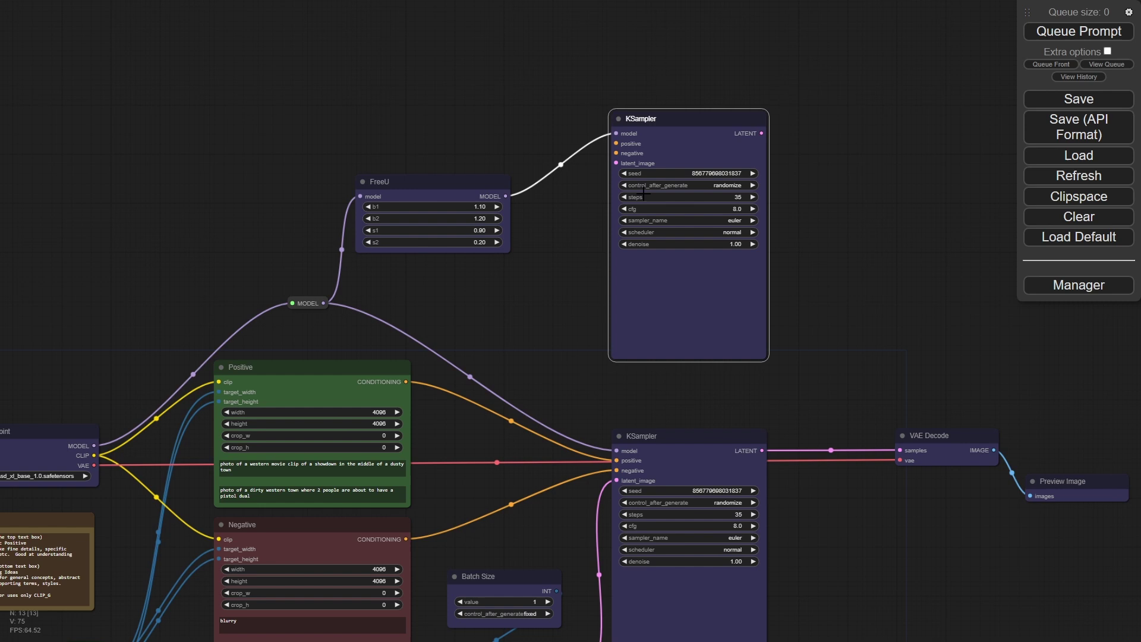
right_click(679, 283)
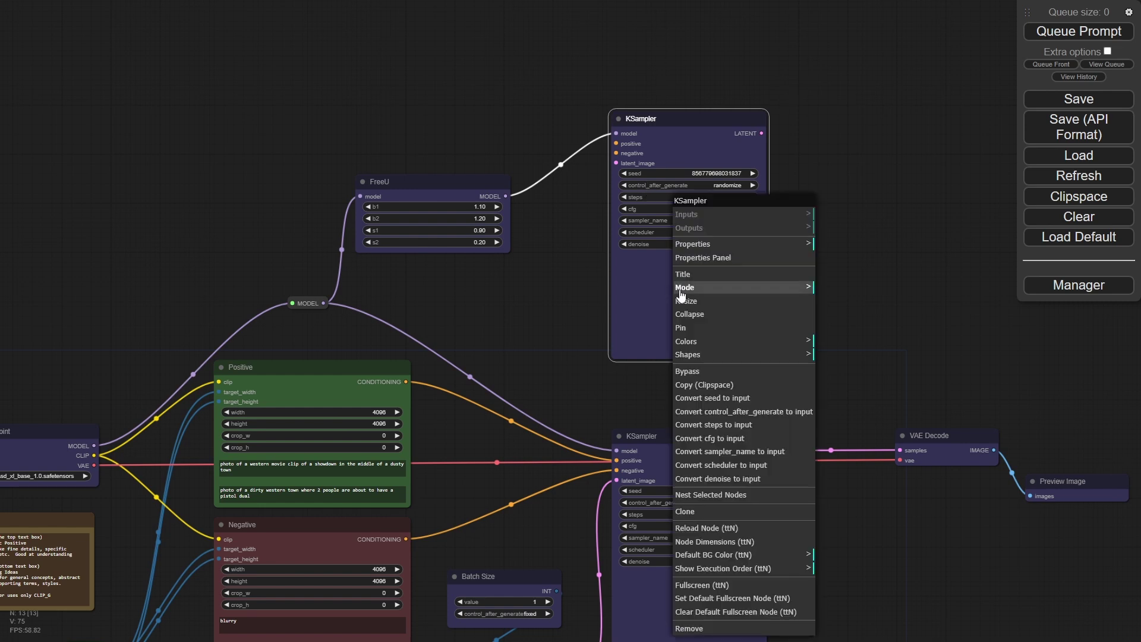
click(710, 398)
right_click(676, 470)
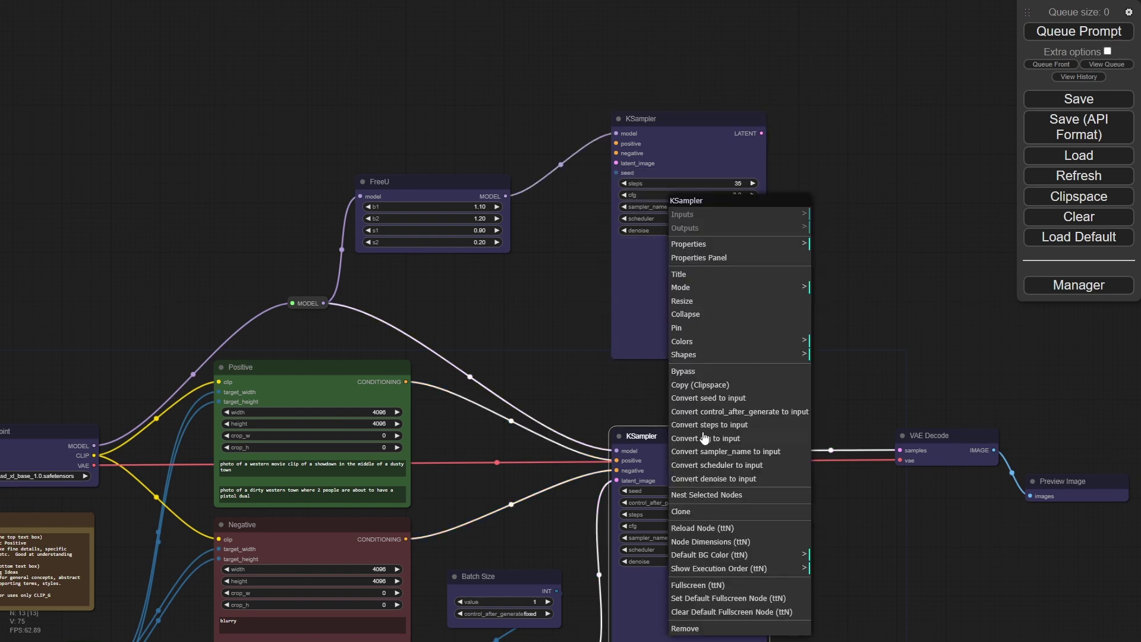
click(703, 398)
drag(613, 171, 515, 296)
click(538, 302)
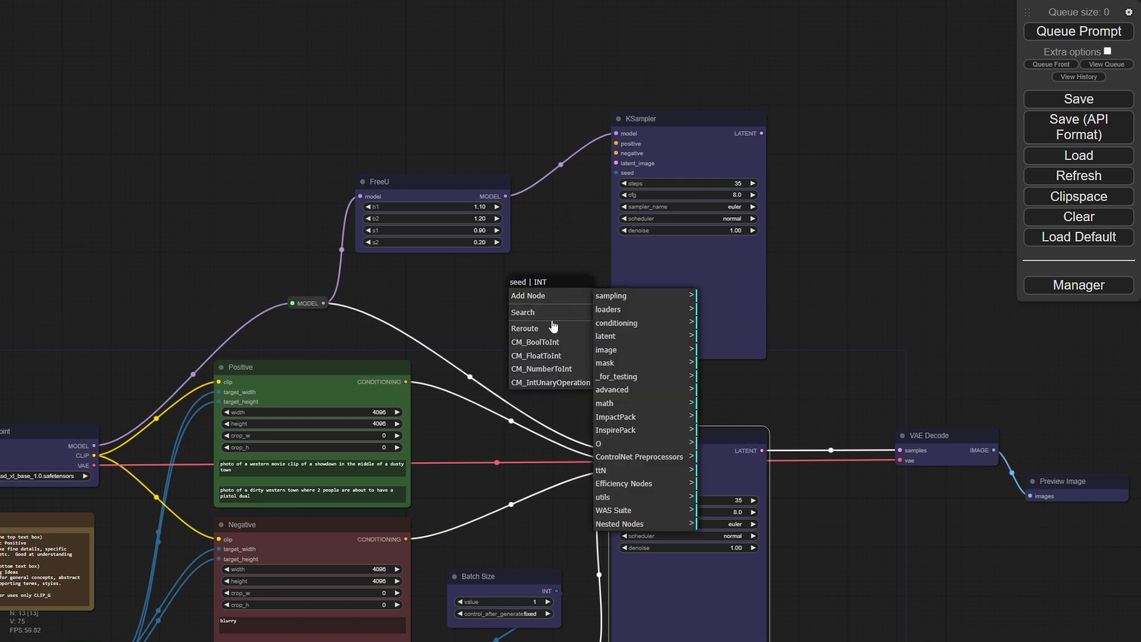
Step: Add a Primitive seed set to randomize and link it to both KSamplers
click(612, 500)
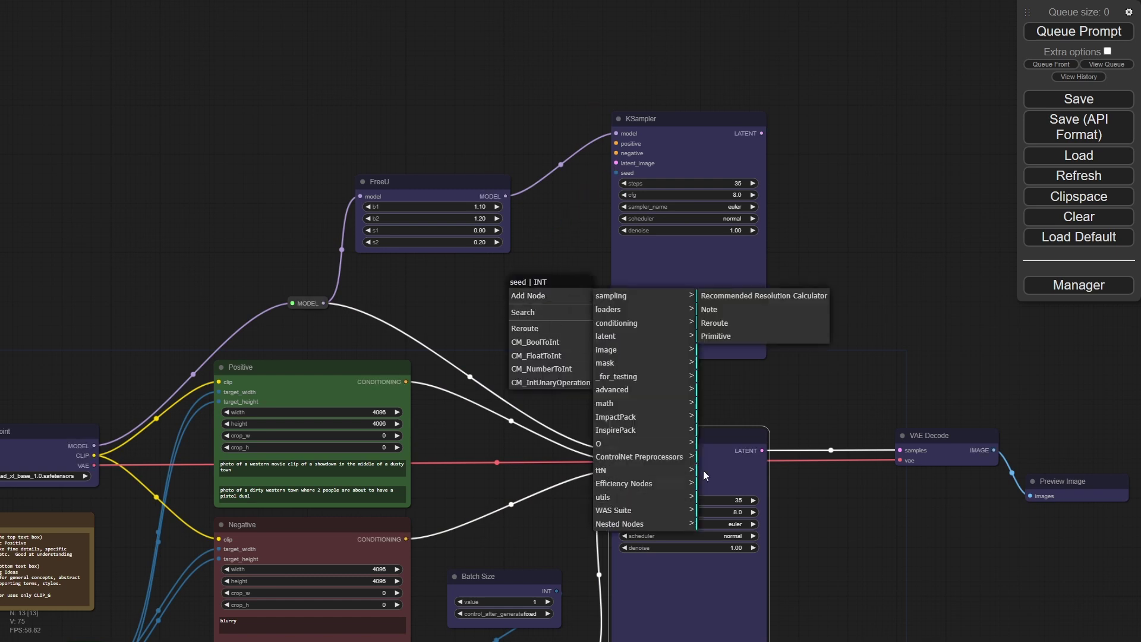
click(716, 337)
drag(548, 339, 579, 339)
drag(511, 275, 491, 267)
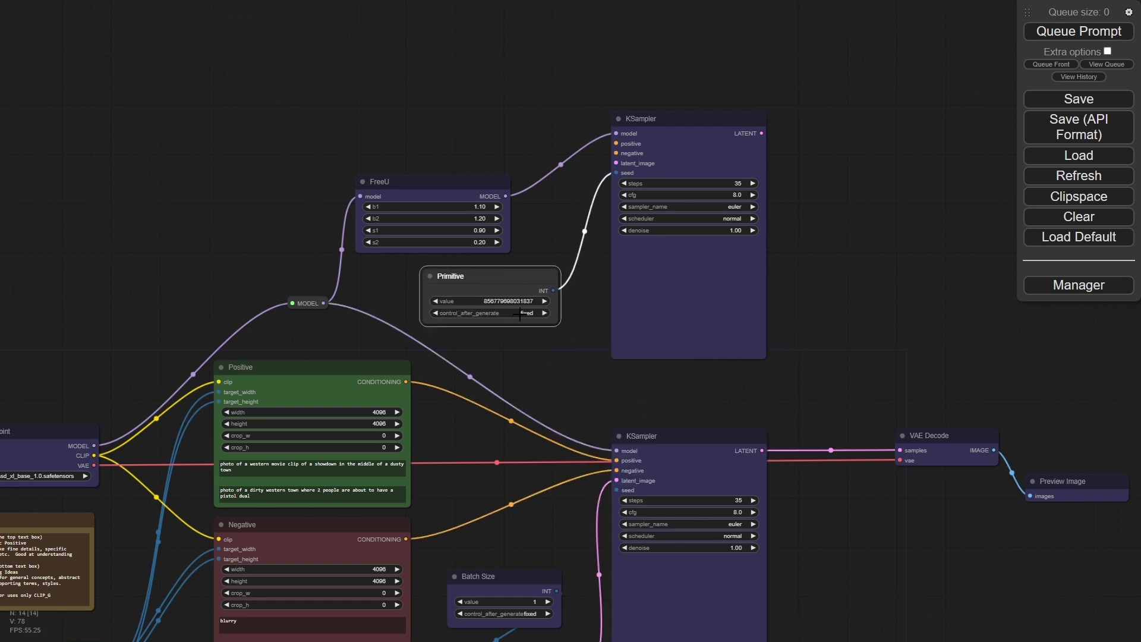
click(528, 316)
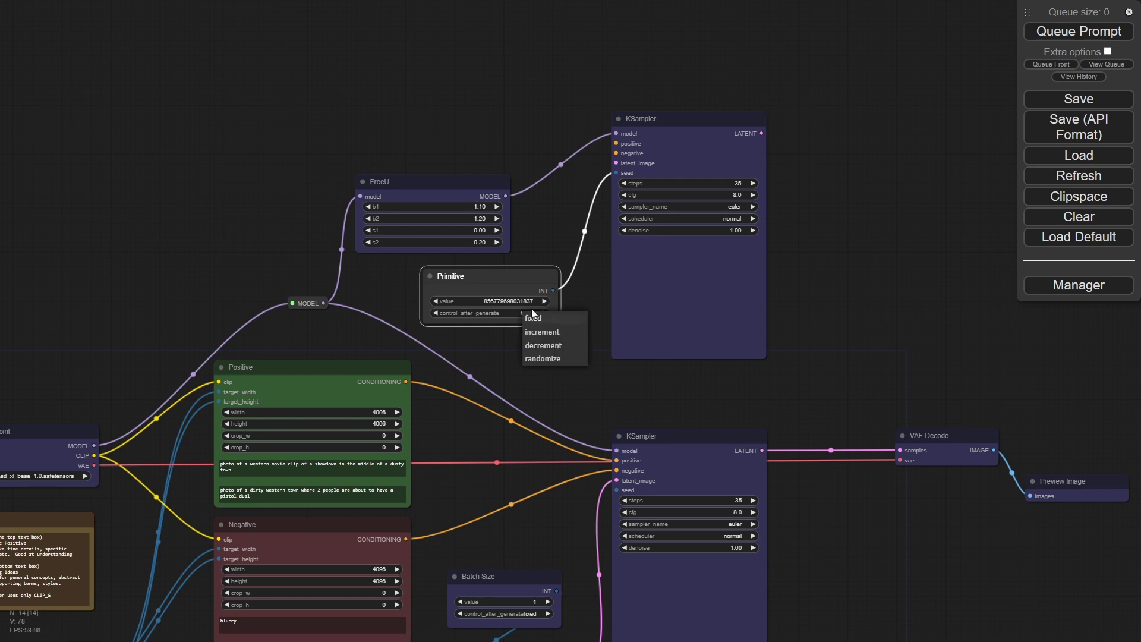
click(538, 358)
drag(557, 291, 623, 492)
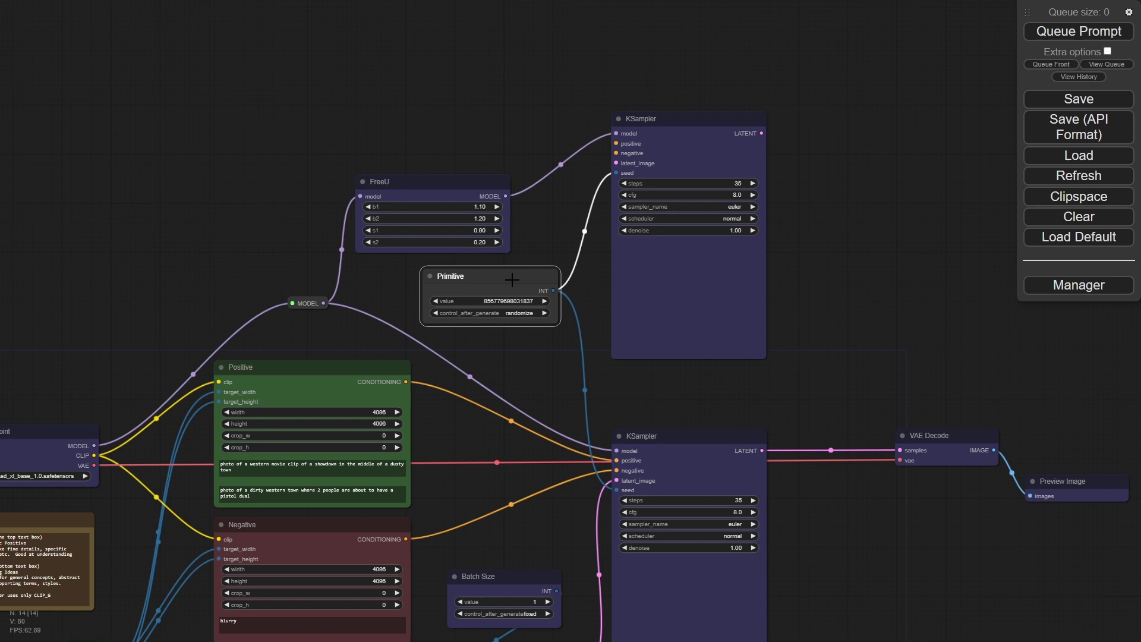
drag(511, 277, 506, 275)
Step: Wire Positive, Negative conditioning and Empty Latent Image into the top KSampler
drag(857, 347, 705, 304)
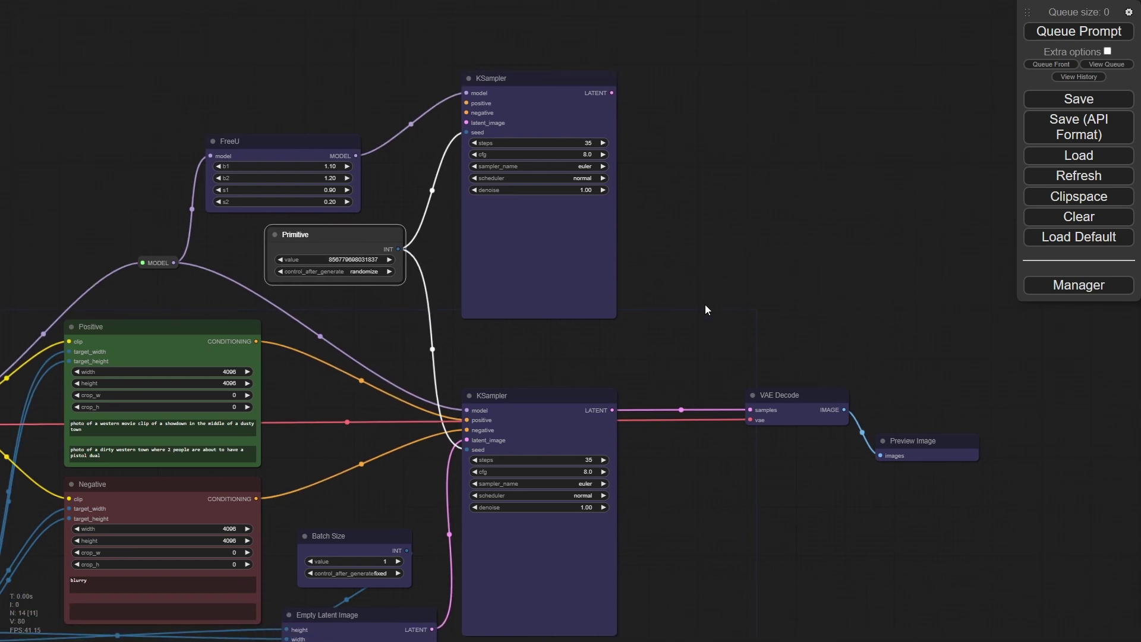
scroll(707, 304, down, 2)
click(729, 294)
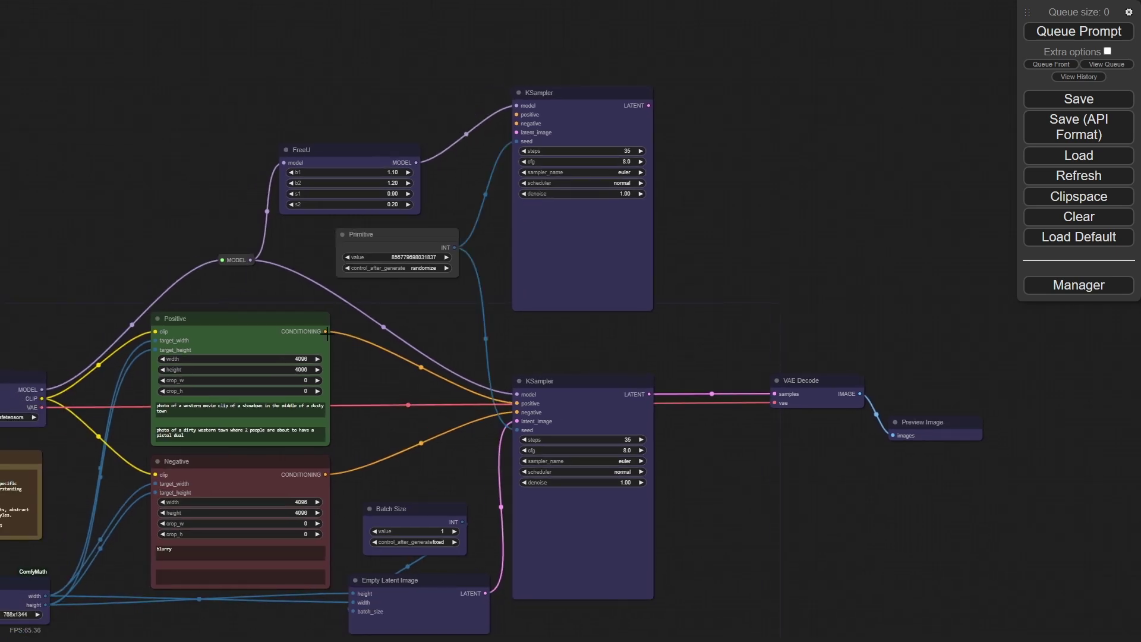
drag(325, 331, 516, 114)
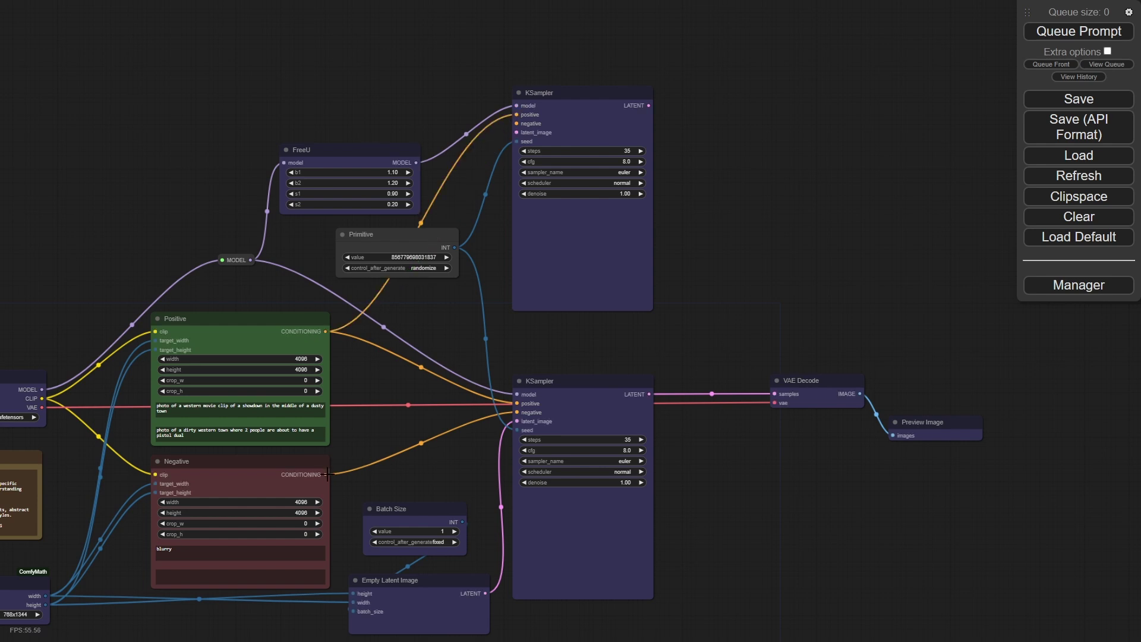
drag(325, 474, 516, 123)
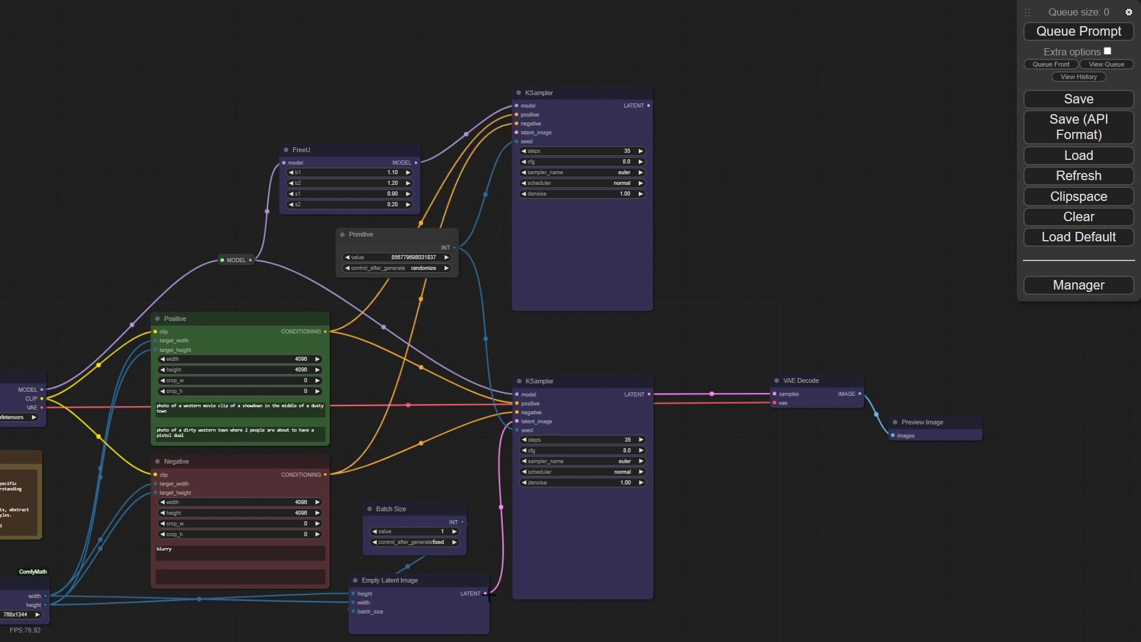
drag(485, 593, 515, 132)
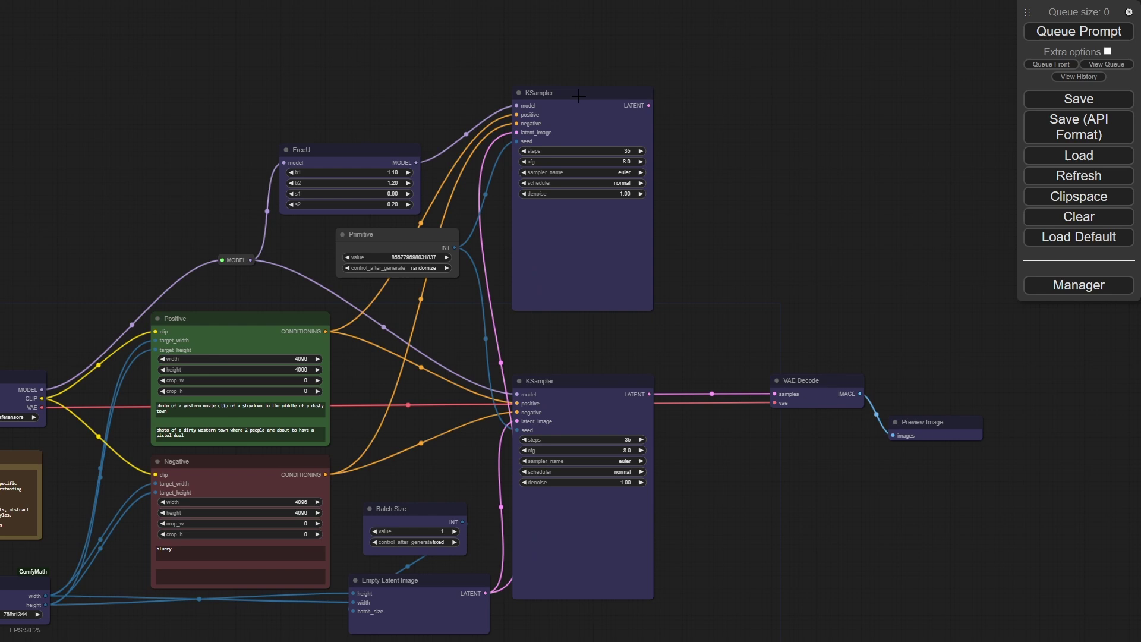
Step: Add a VAE Decode and Save Image after the top FreeU KSampler
click(357, 152)
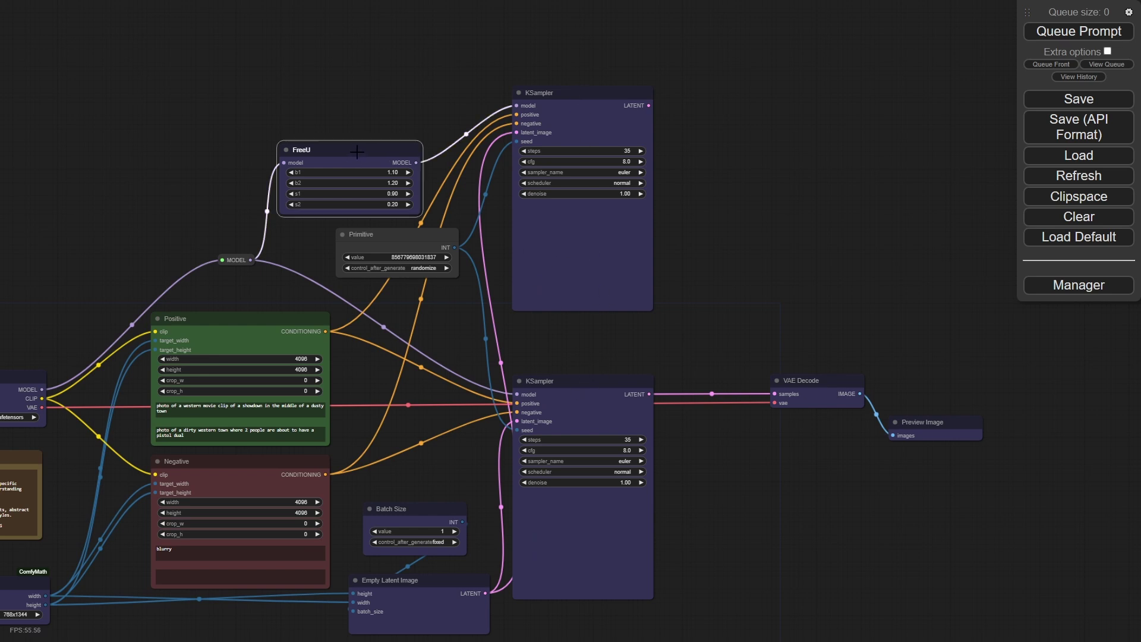
drag(356, 152, 351, 146)
drag(800, 225, 777, 222)
drag(627, 104, 730, 97)
click(761, 144)
drag(19, 406, 829, 160)
click(864, 238)
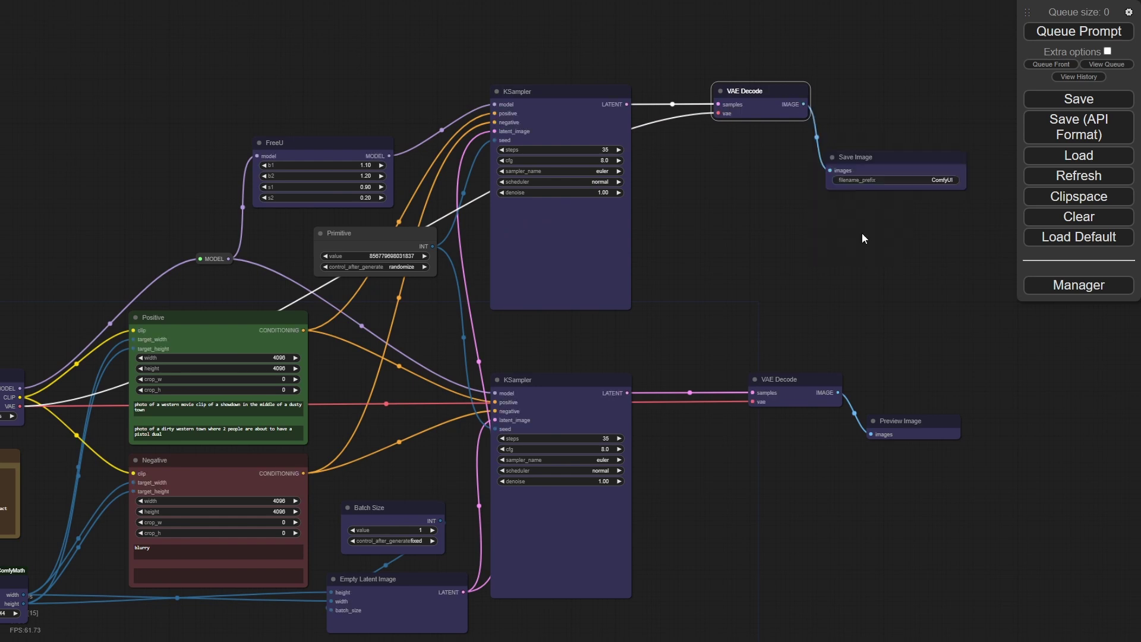
drag(944, 306, 756, 308)
Step: Enlarge and reposition the Preview Image and Save Image nodes side by side
drag(694, 170, 851, 417)
scroll(883, 293, down, 2)
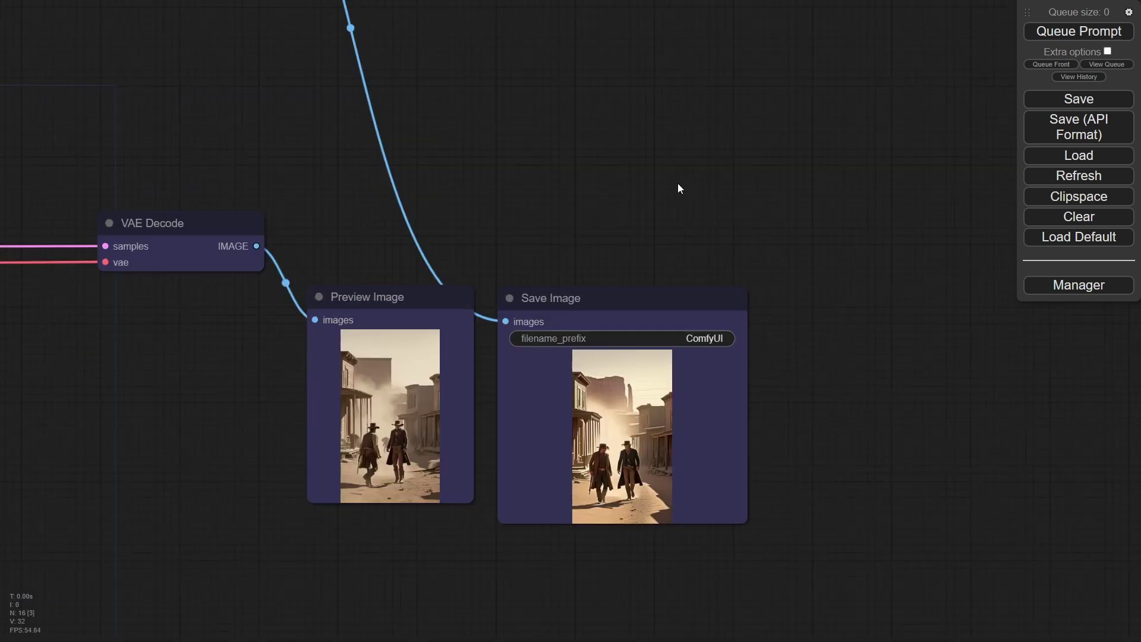
scroll(823, 284, up, 2)
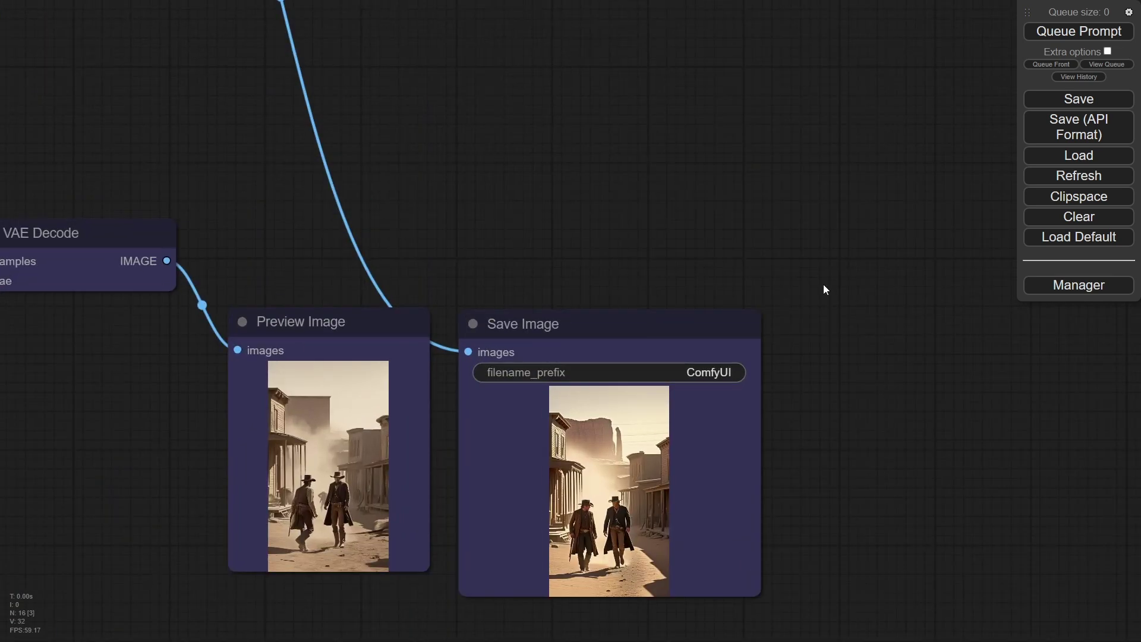
drag(824, 290, 833, 130)
drag(436, 407, 483, 621)
drag(713, 452, 686, 552)
drag(592, 122, 610, 119)
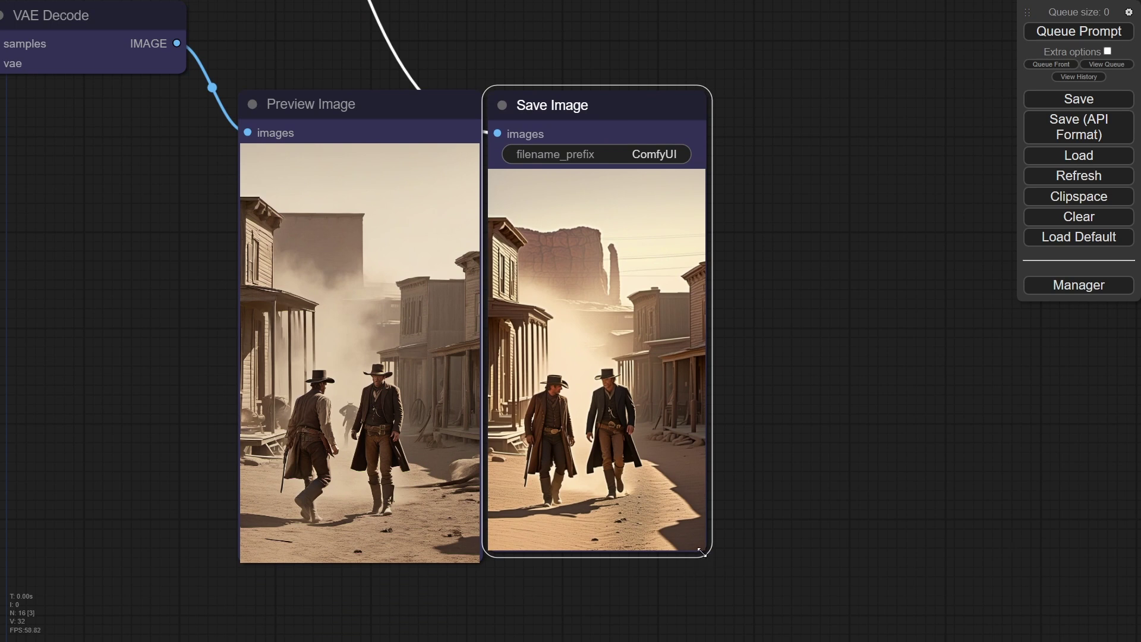
drag(701, 552, 715, 563)
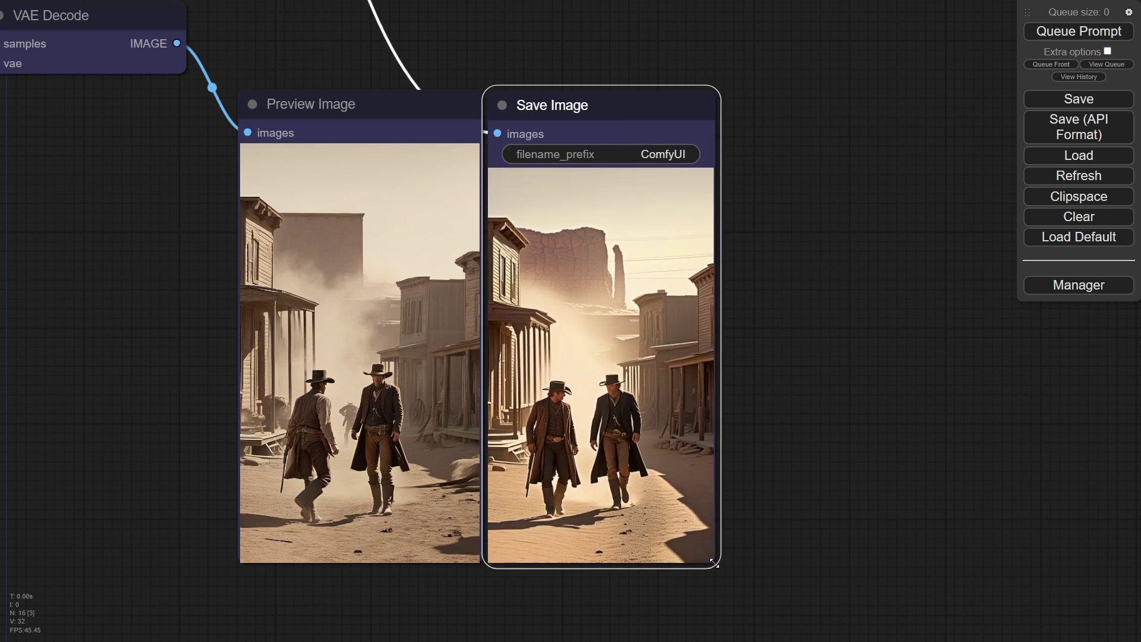
Step: Zoom and pan to compare the normal and FreeU western images, then return to the samplers
scroll(765, 457, up, 5)
drag(765, 457, 1038, 441)
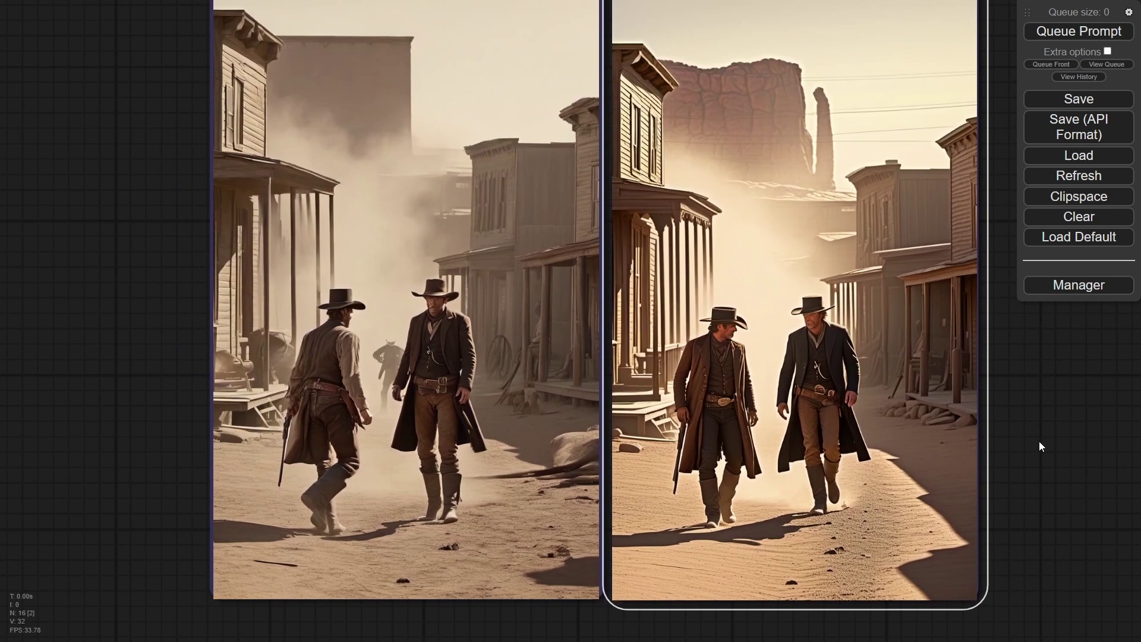
scroll(796, 365, up, 2)
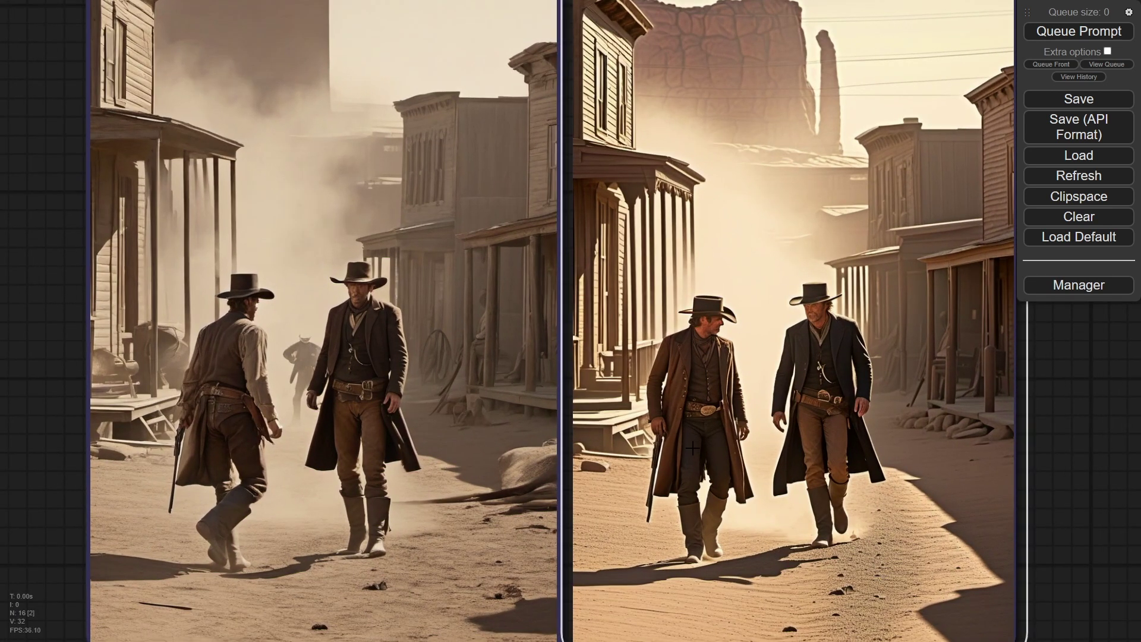
scroll(695, 446, down, 1)
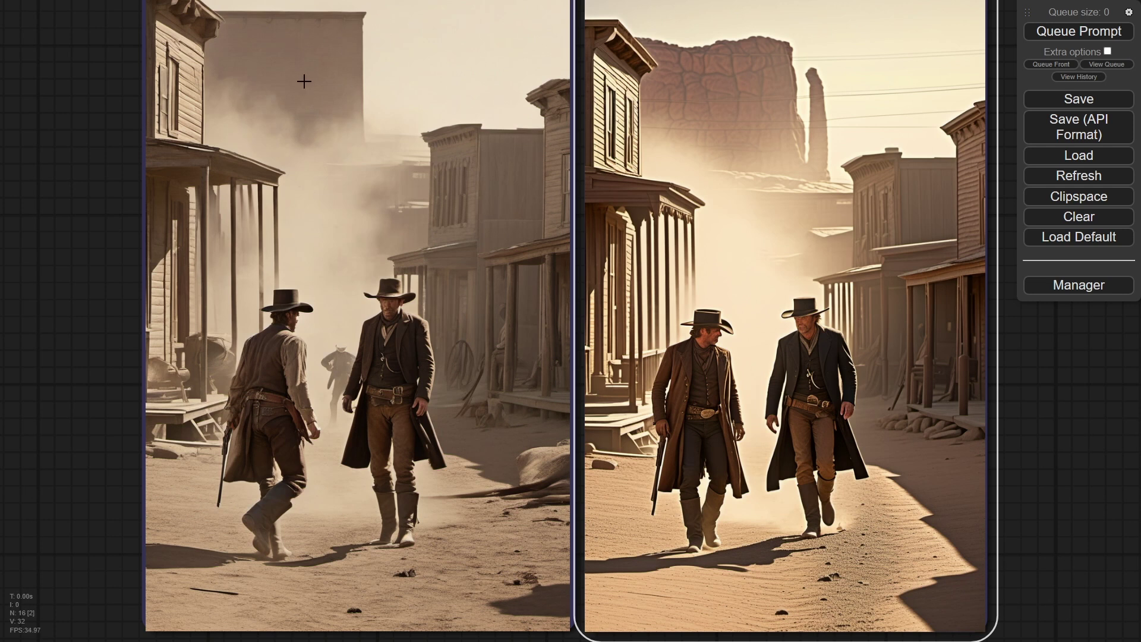
scroll(266, 322, down, 5)
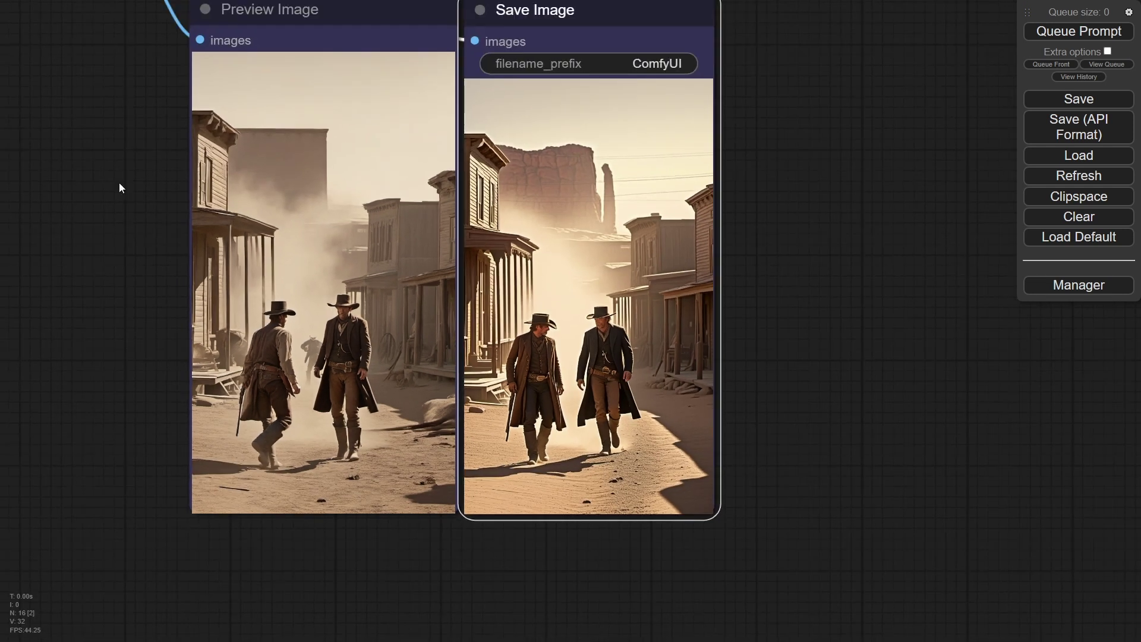
drag(403, 282, 614, 309)
scroll(612, 304, down, 3)
drag(698, 270, 904, 394)
drag(206, 180, 512, 217)
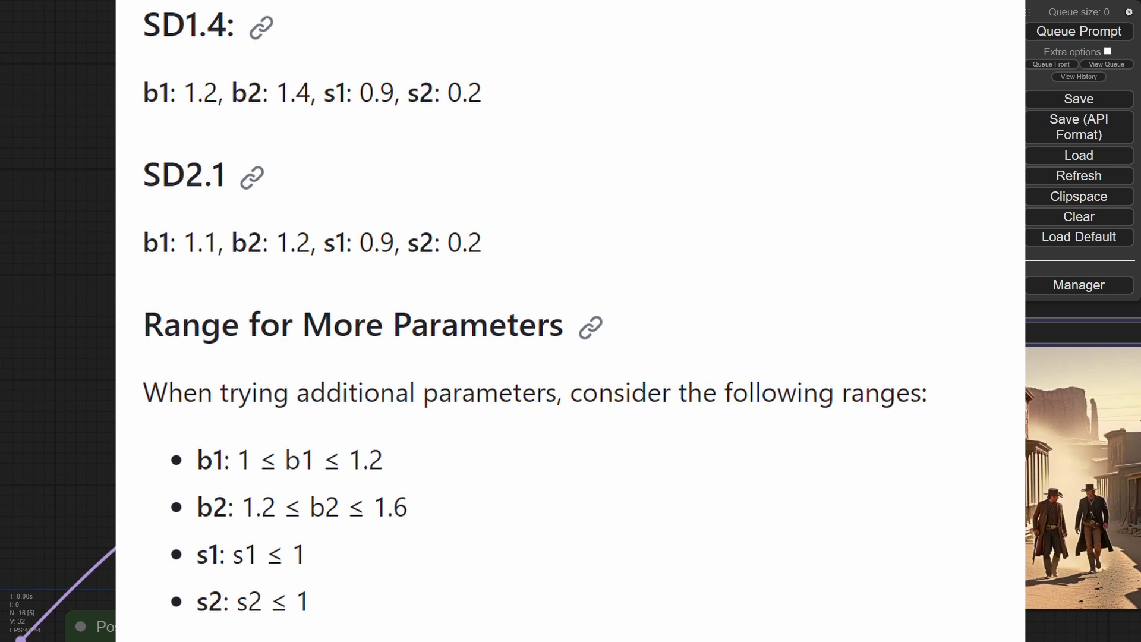
Step: Set FreeU's b1 and b2 to 1.00
click(610, 266)
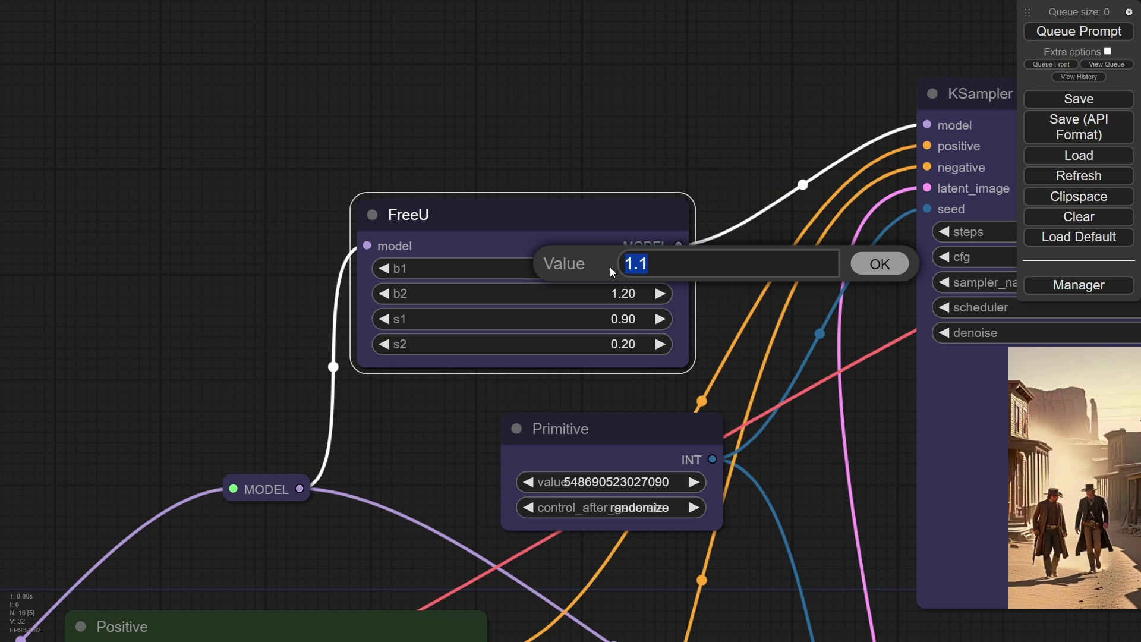
text(1)
key(Return)
click(615, 293)
click(691, 297)
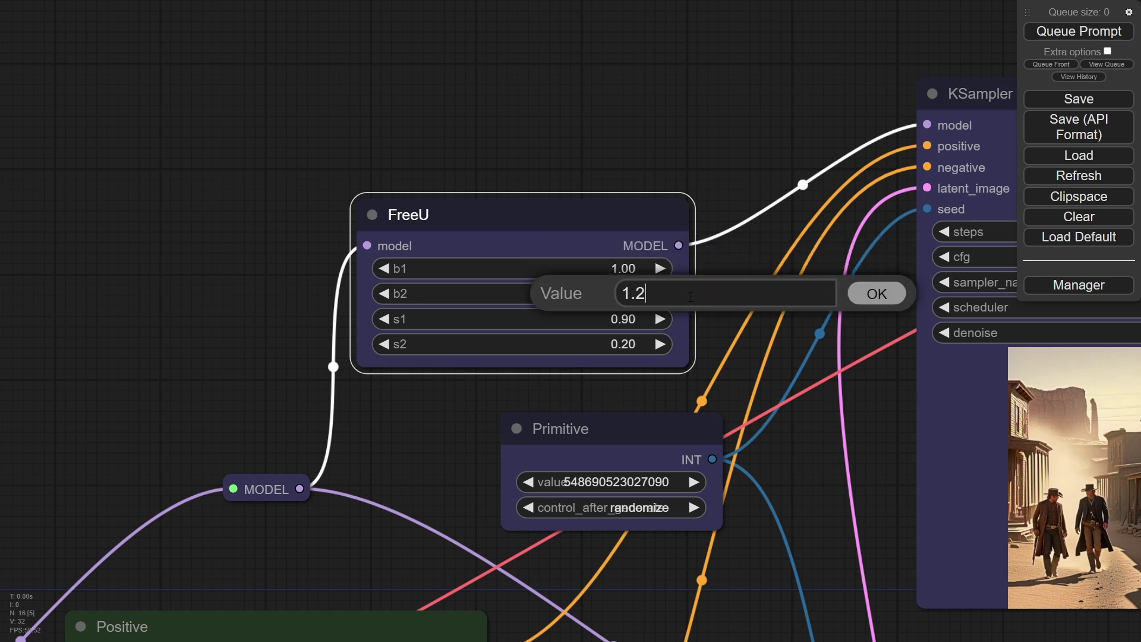
drag(691, 297, 593, 289)
text(1)
key(Return)
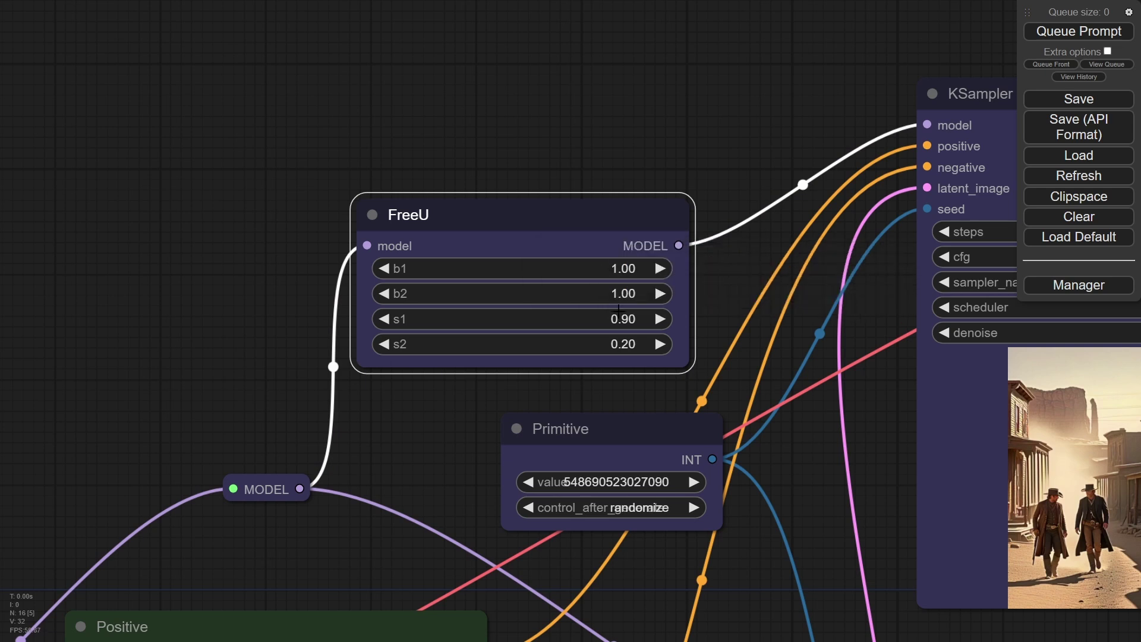
Step: Set FreeU's s1 to 1.10
click(618, 311)
text(1)
key(Return)
click(633, 341)
text(1)
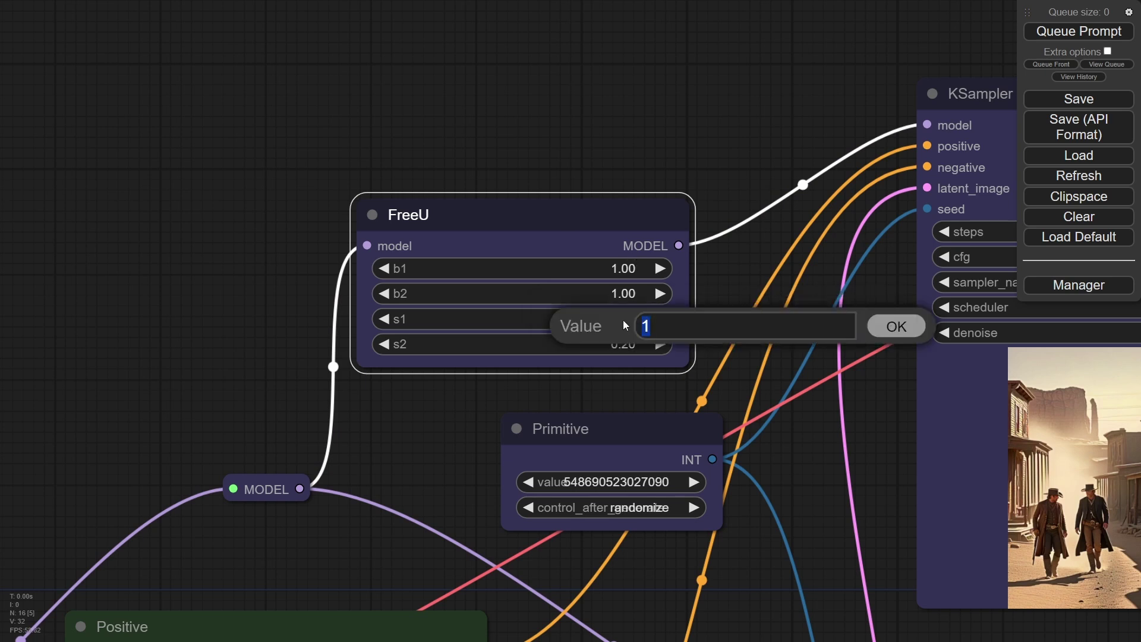
text(1.1)
key(Return)
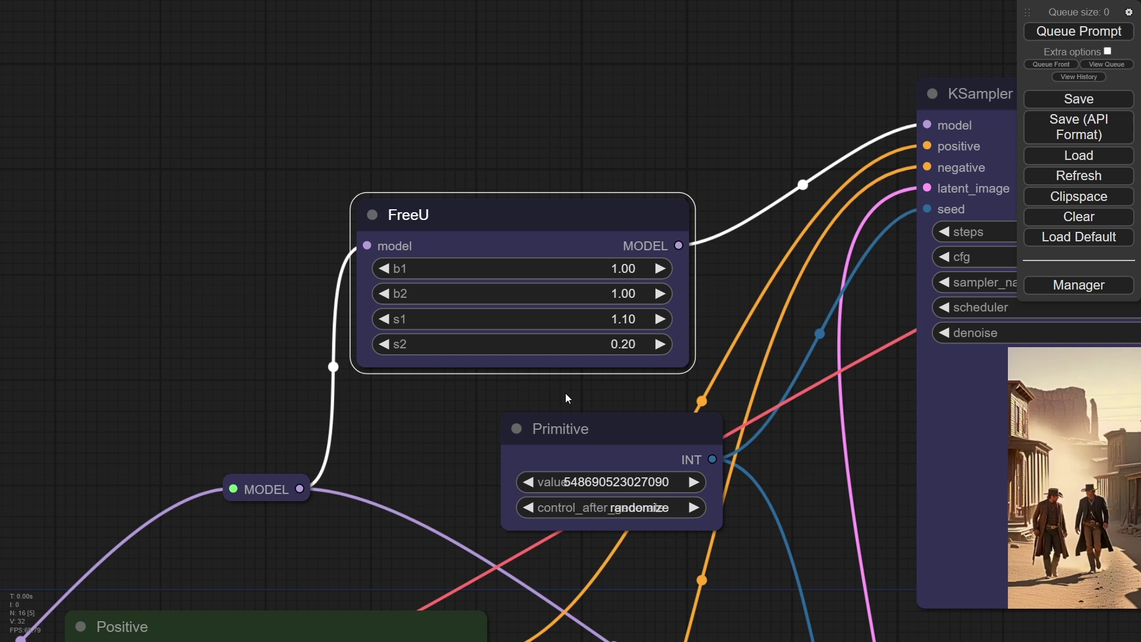
Step: Reset FreeU's s1 back to 1.00
drag(567, 394, 301, 222)
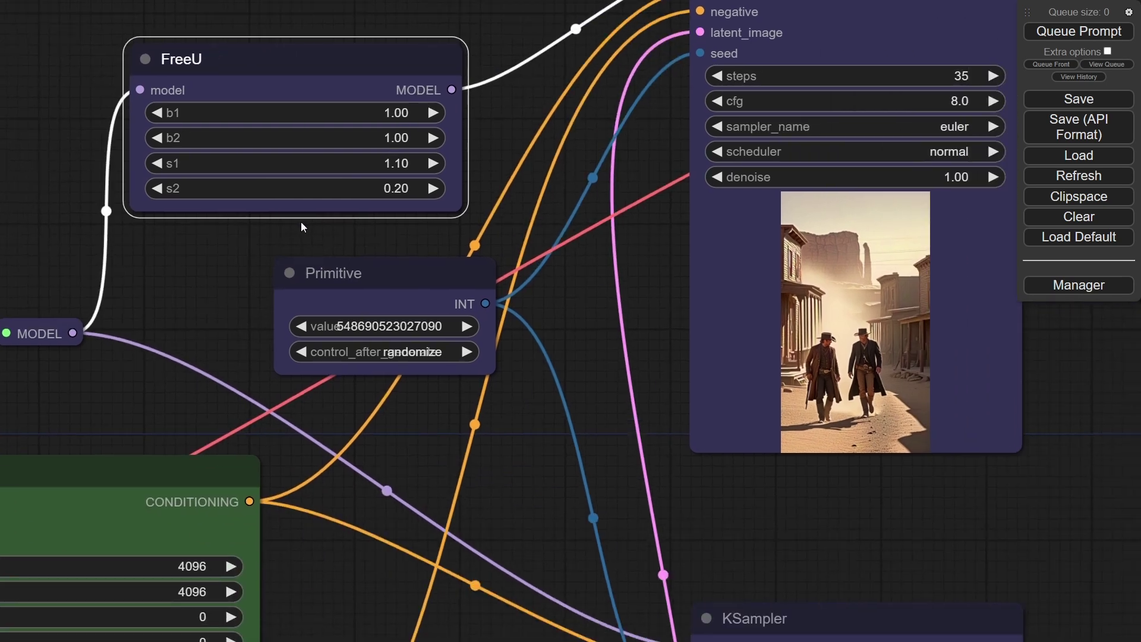
scroll(628, 386, down, 3)
drag(628, 386, 481, 292)
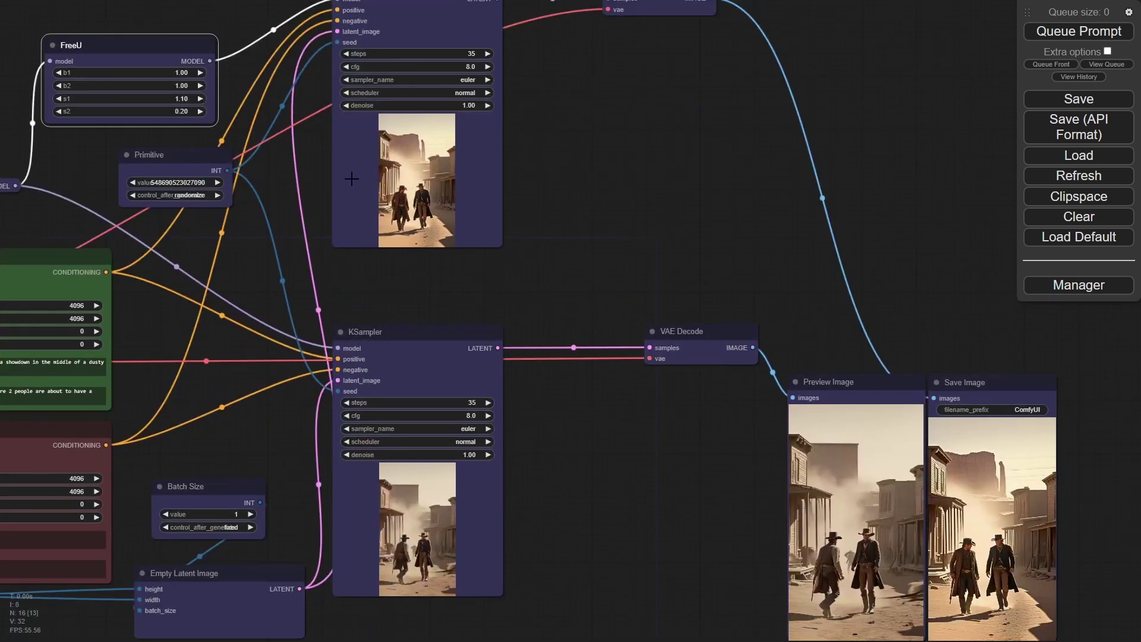
drag(707, 273, 693, 275)
scroll(398, 225, down, 5)
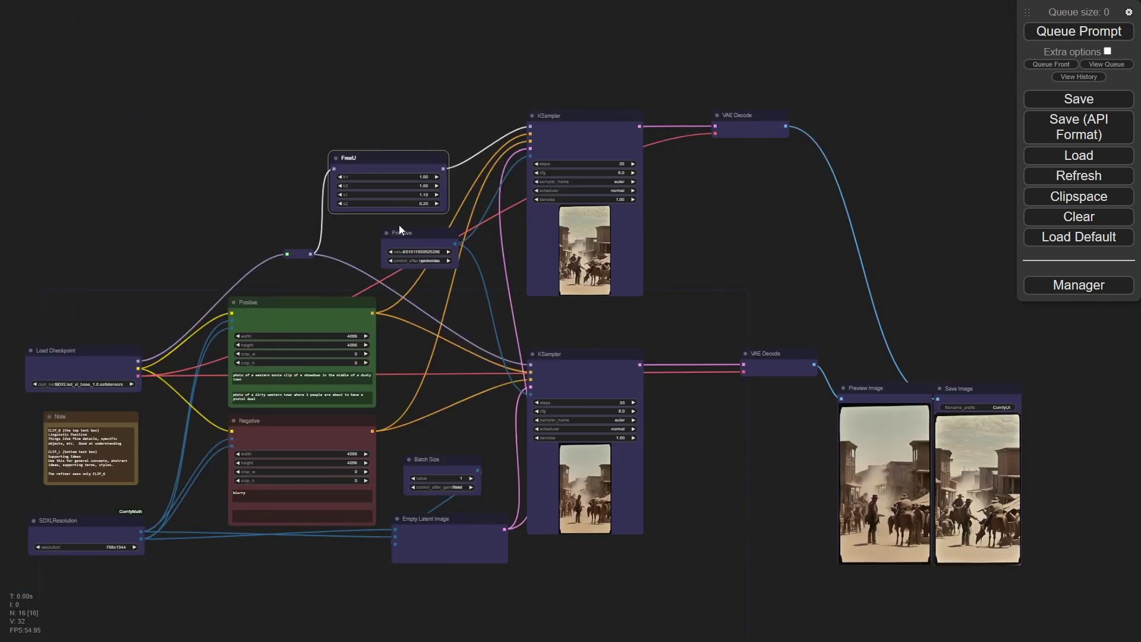
scroll(398, 224, up, 7)
drag(395, 212, 550, 304)
scroll(562, 267, up, 3)
click(559, 263)
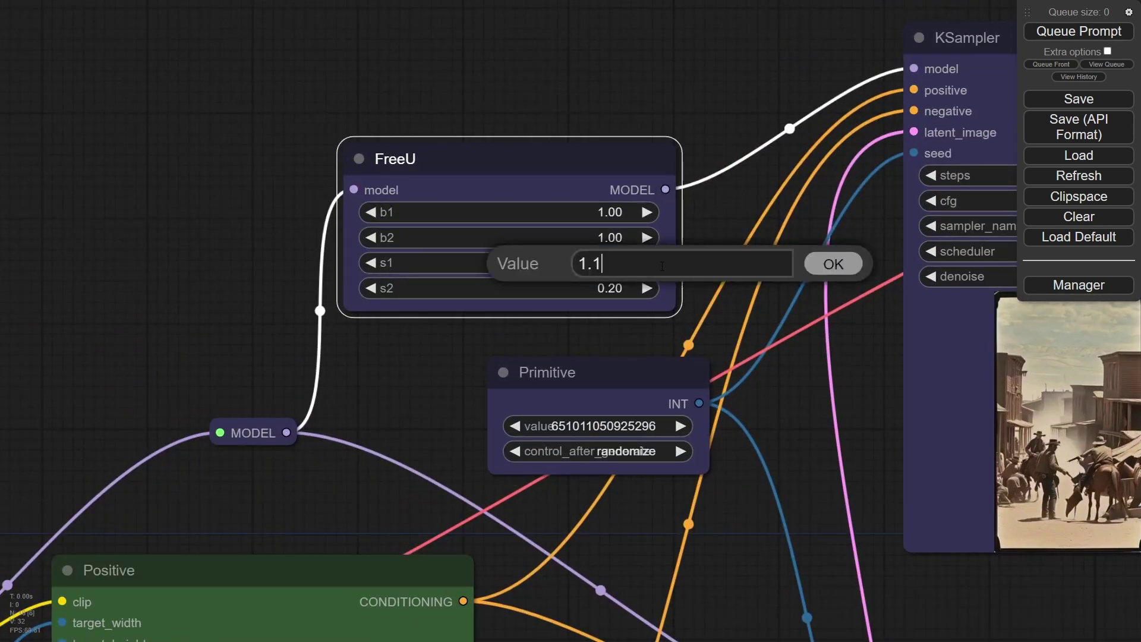
key(ctrl+a)
text(1)
key(Return)
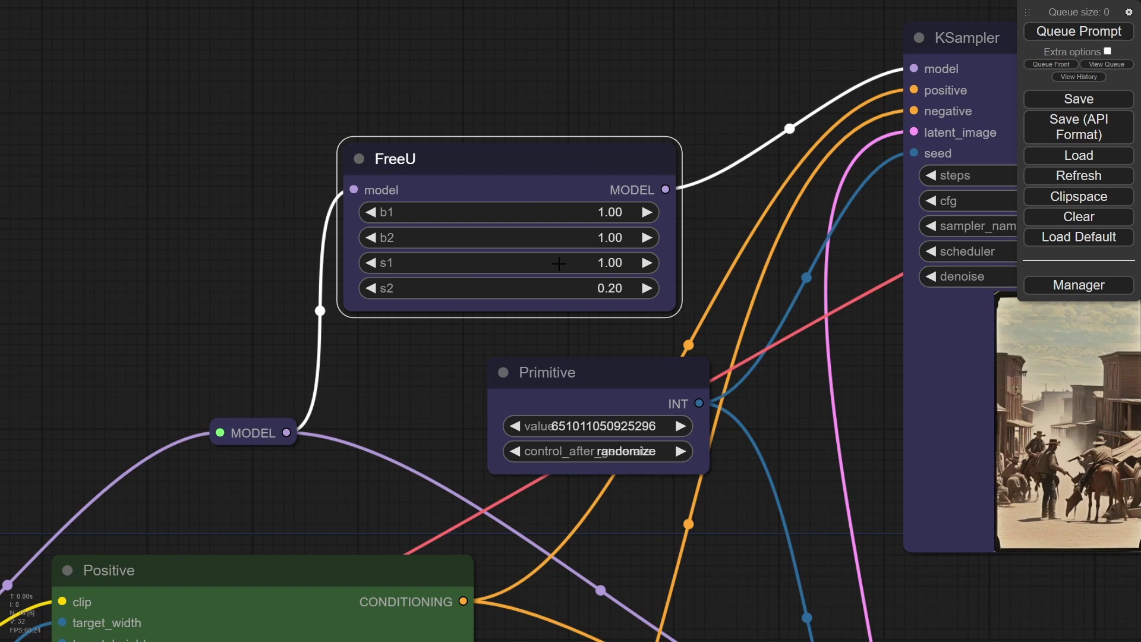
Step: Queue the prompt to render a new normal and FreeU western image pair
scroll(638, 340, down, 7)
drag(816, 479, 384, 310)
scroll(426, 286, down, 4)
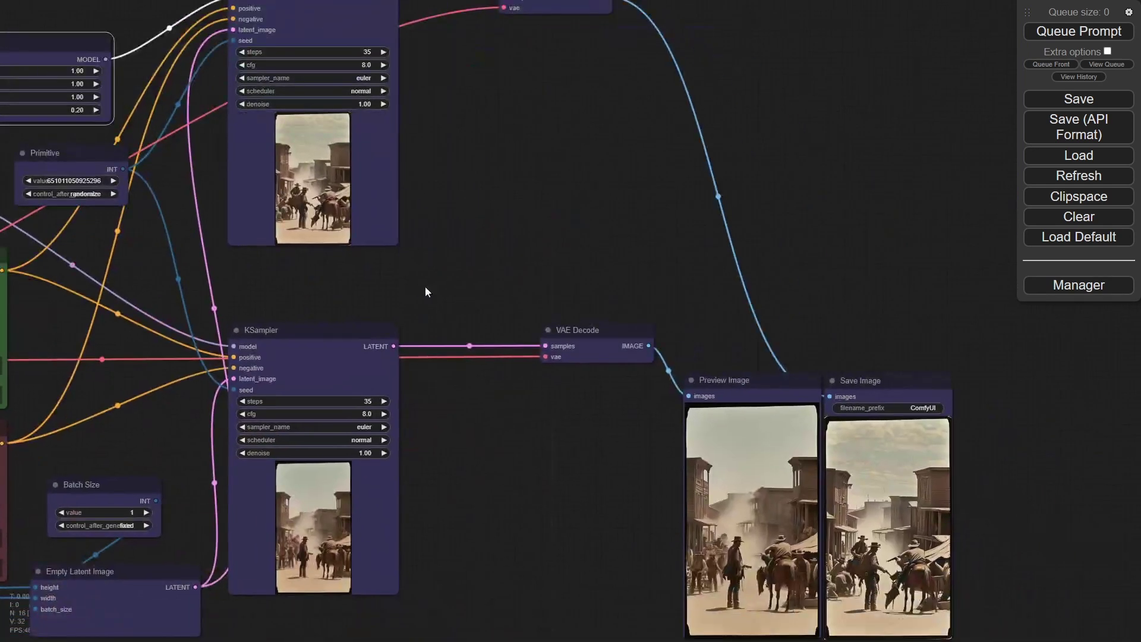
drag(562, 277, 633, 266)
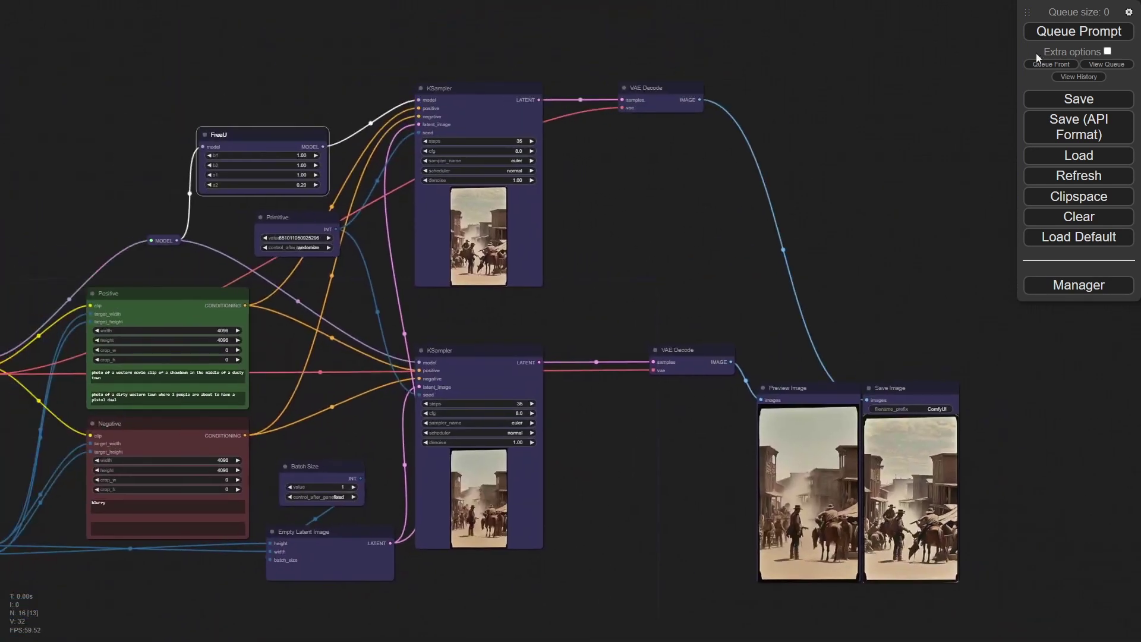
click(1085, 35)
scroll(975, 552, up, 12)
drag(543, 444, 642, 394)
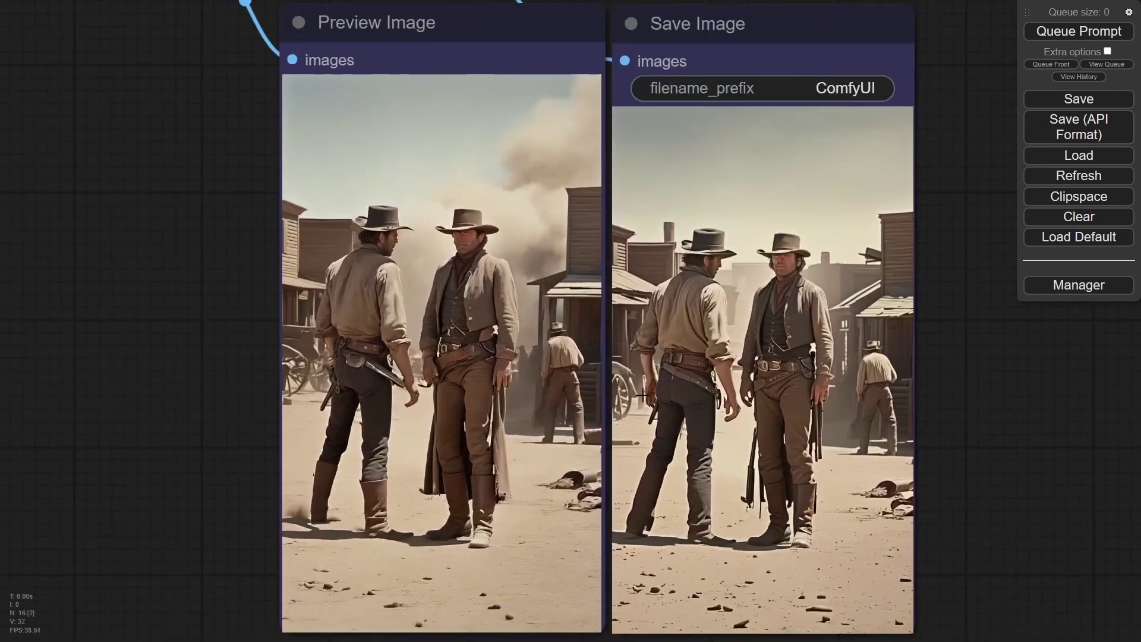
scroll(642, 394, up, 3)
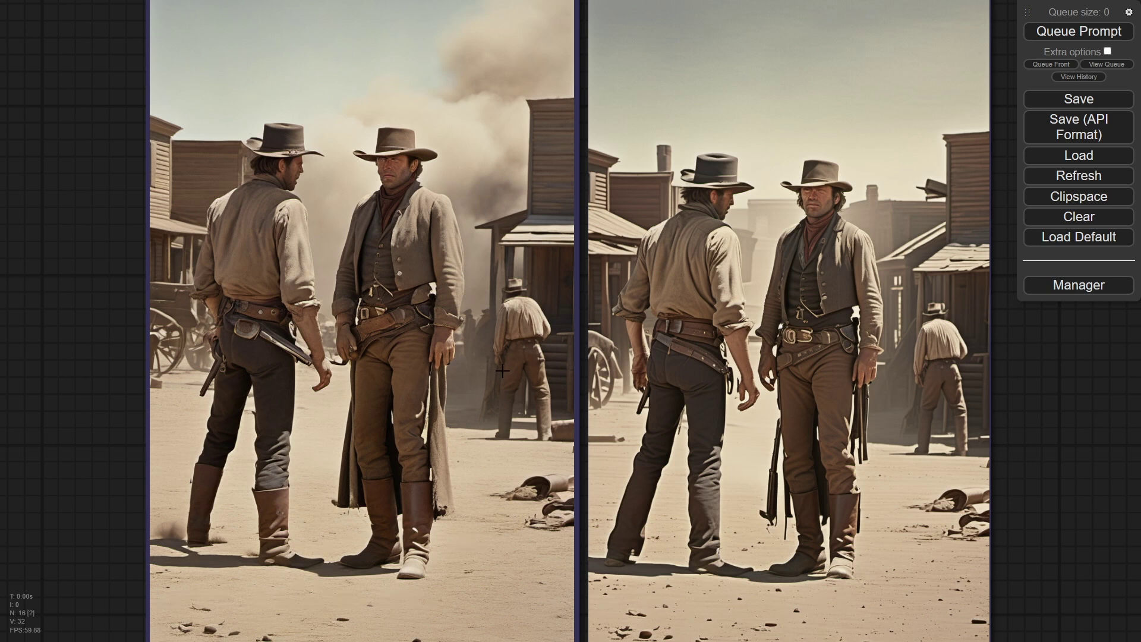
scroll(502, 371, down, 8)
drag(252, 315, 315, 325)
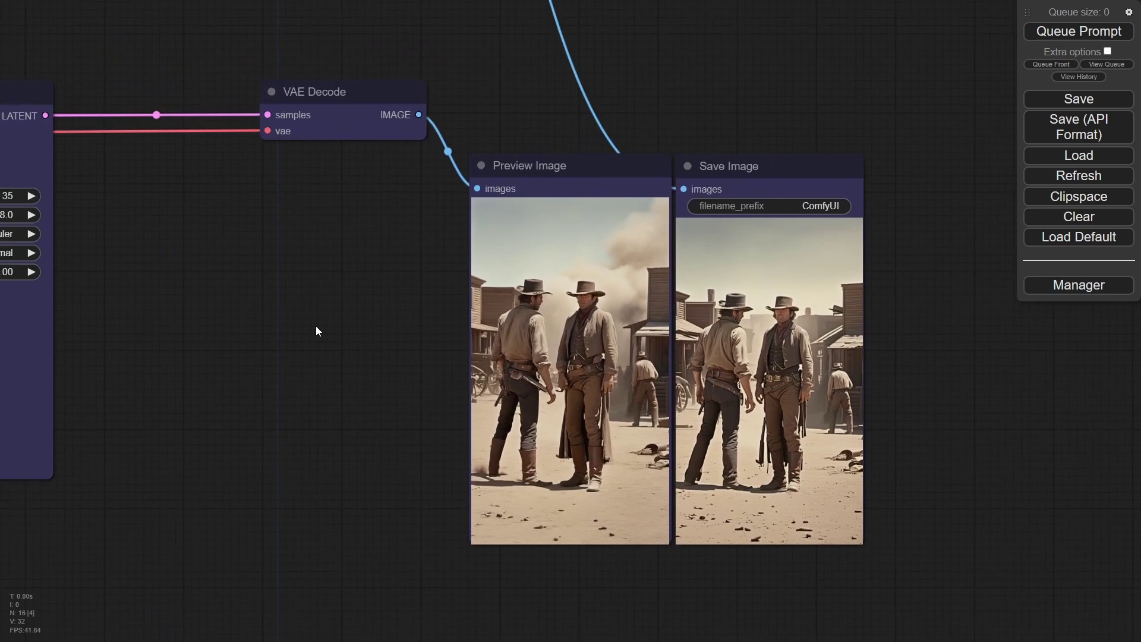
scroll(317, 331, down, 8)
drag(258, 308, 758, 427)
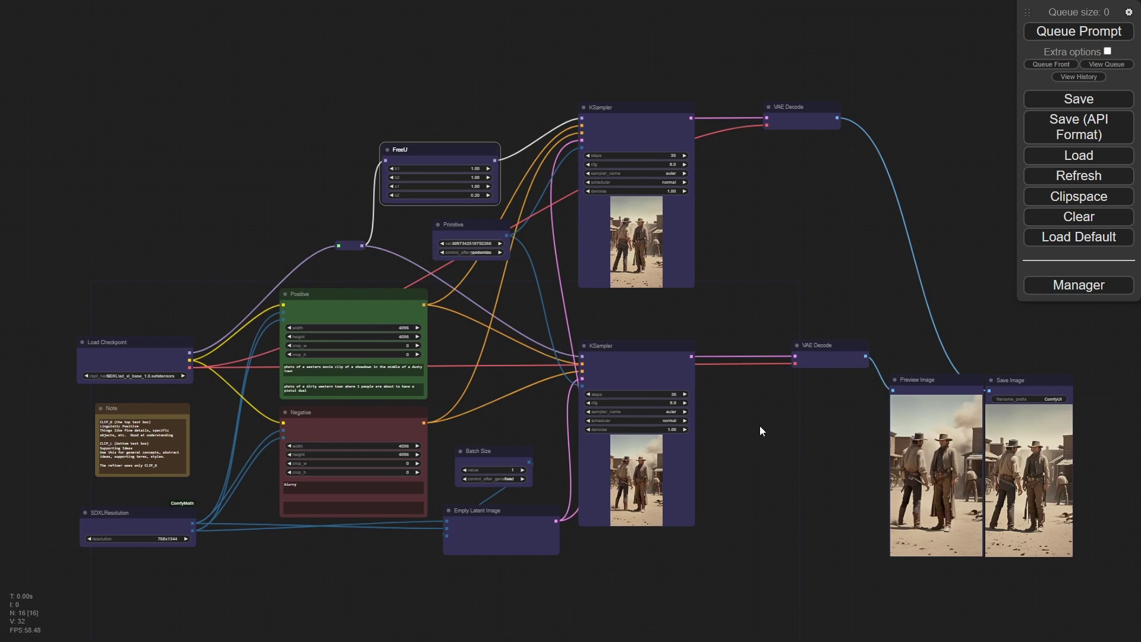
drag(449, 148, 440, 147)
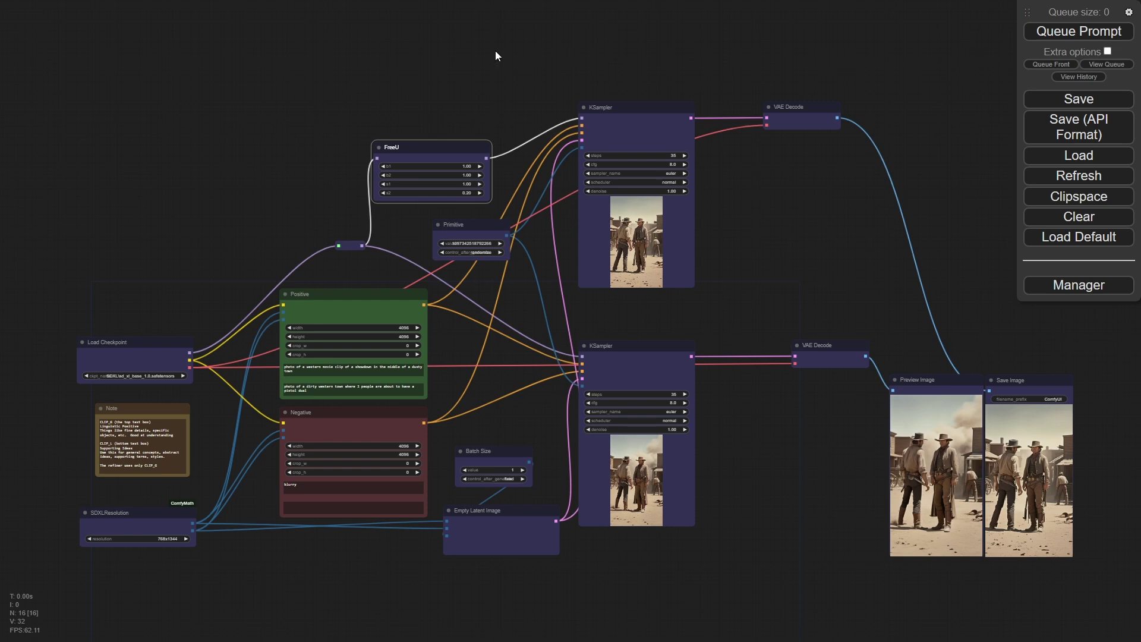
drag(444, 143, 451, 140)
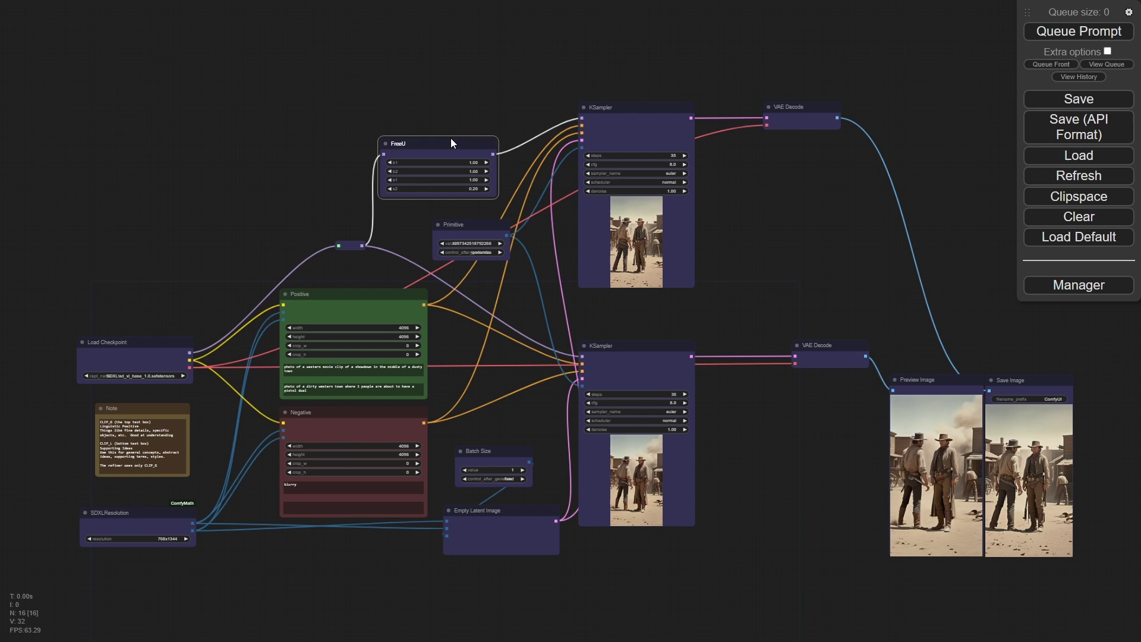